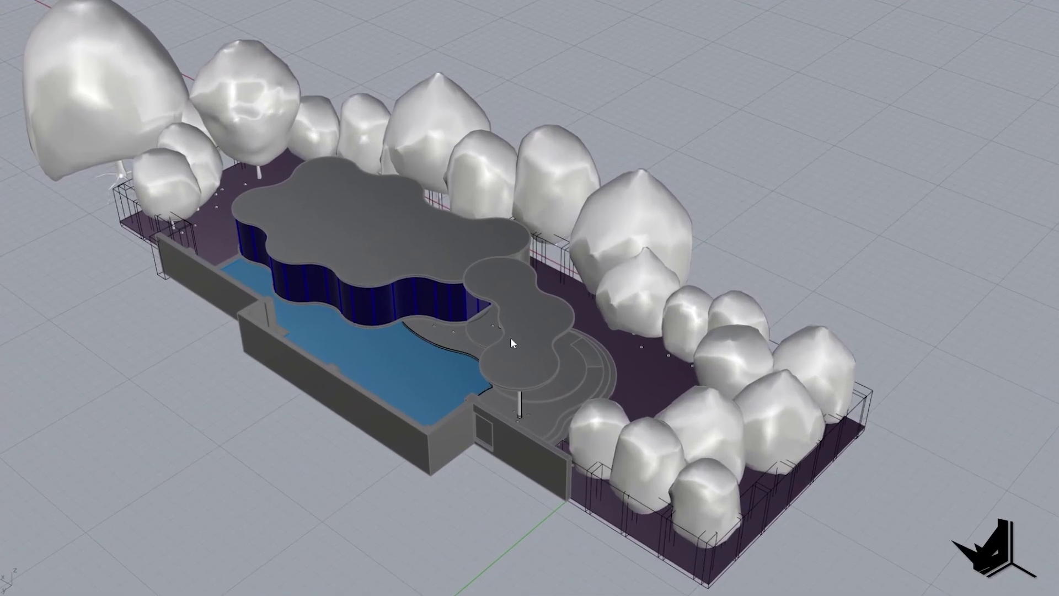
# Step: Place a V-Ray dome light at a point on the ground outside the site, beyond the row of trees
pyautogui.keyDown('shift'); pyautogui.moveTo(511, 338); pyautogui.dragTo(506, 294, button='right'); pyautogui.keyUp('shift')
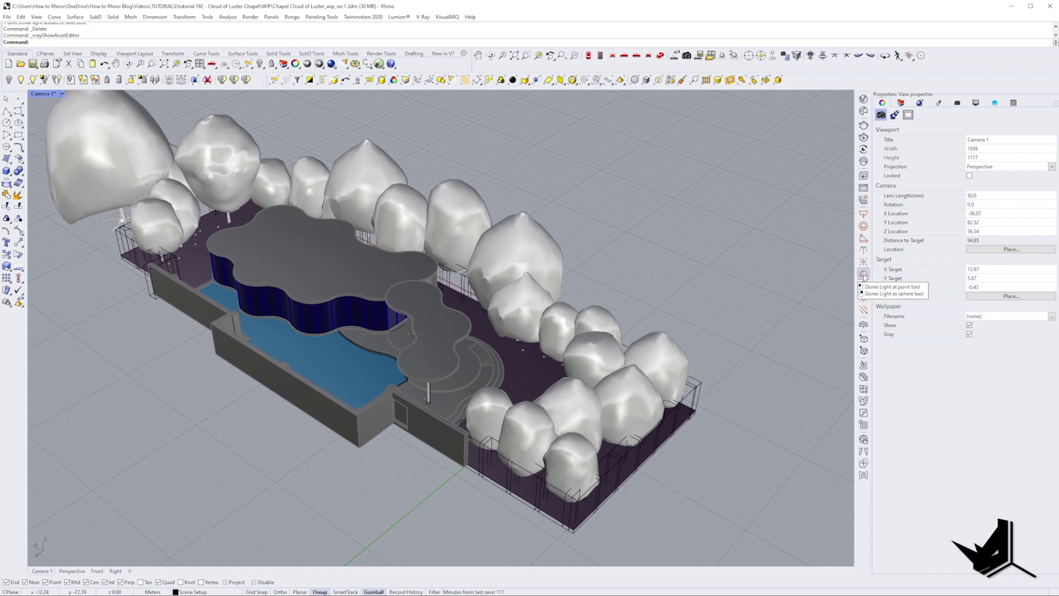
pyautogui.click(865, 277)
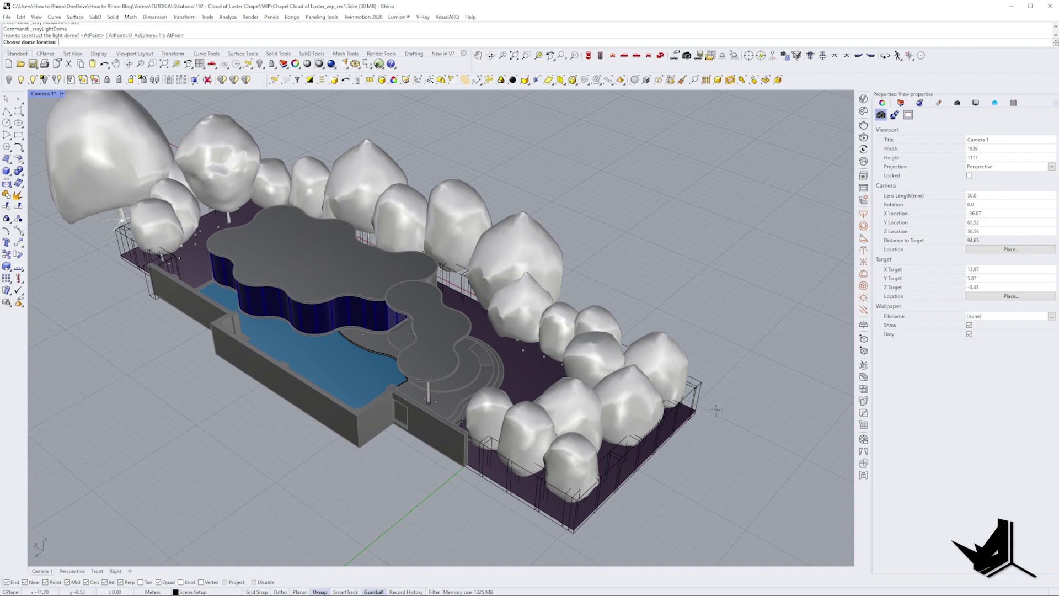
pyautogui.click(726, 340)
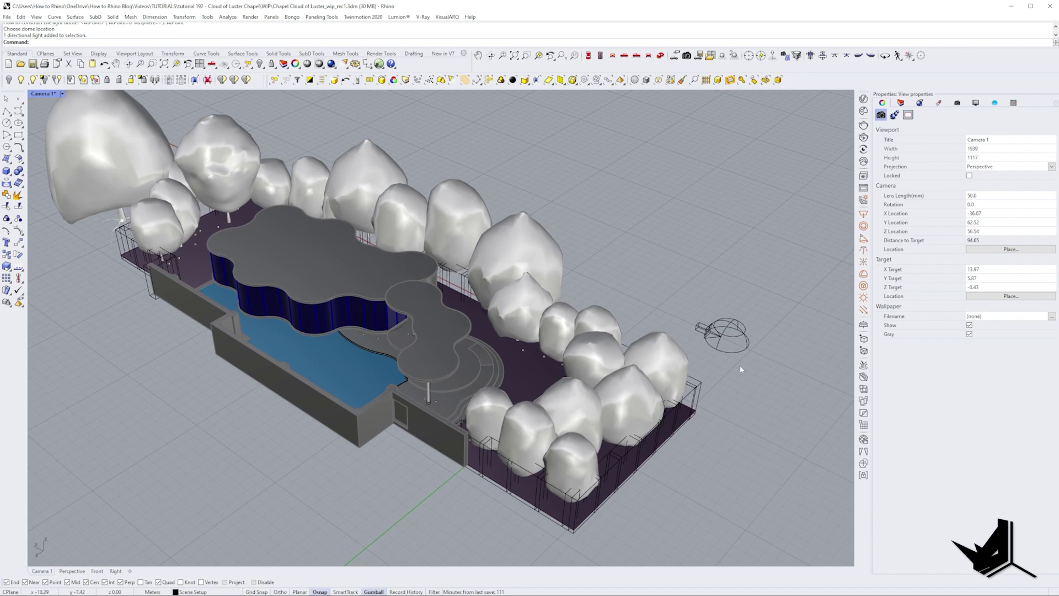
# Step: Load the HDR image of a grassy field and sky as the dome light's bitmap texture and close the asset editor
pyautogui.click(720, 335)
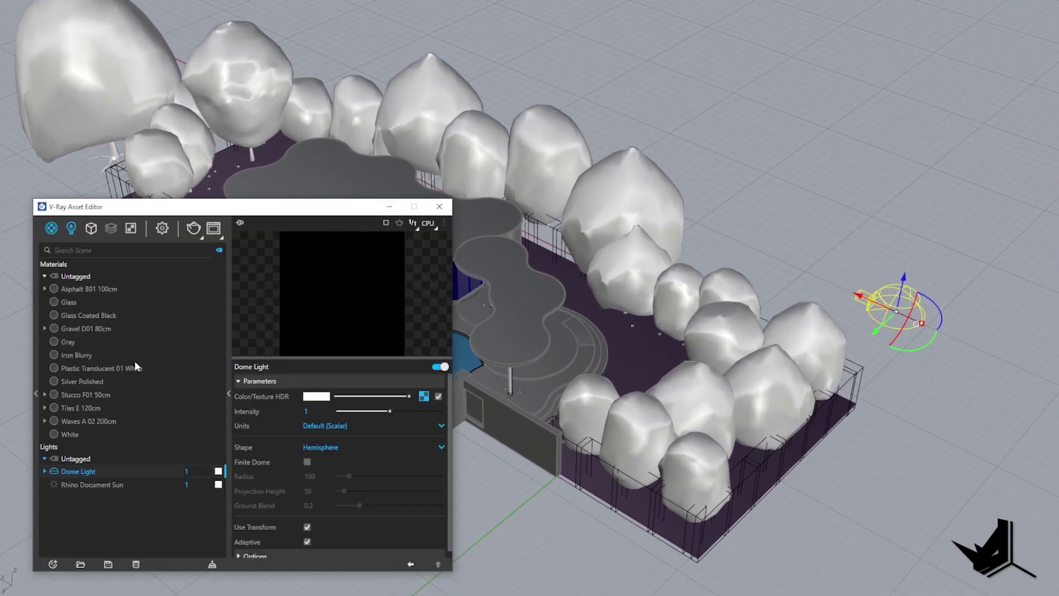
pyautogui.click(423, 396)
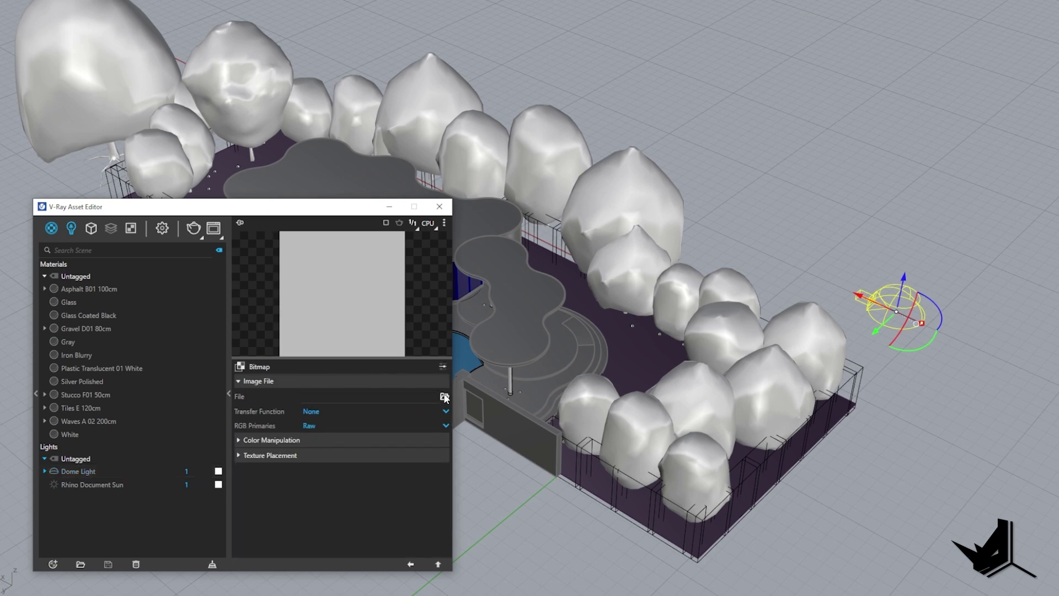
pyautogui.click(444, 395)
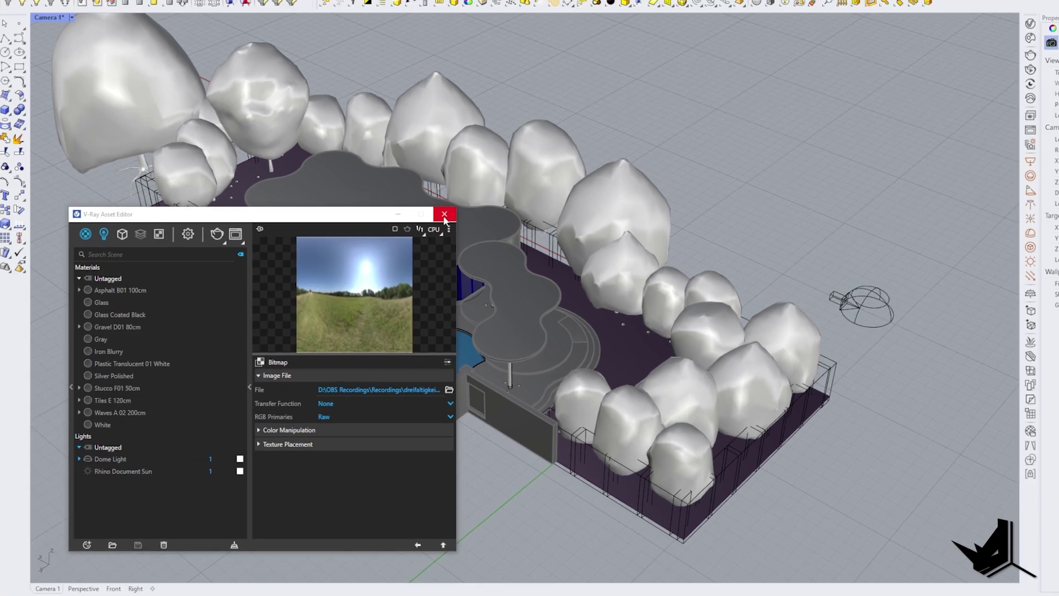
pyautogui.click(440, 207)
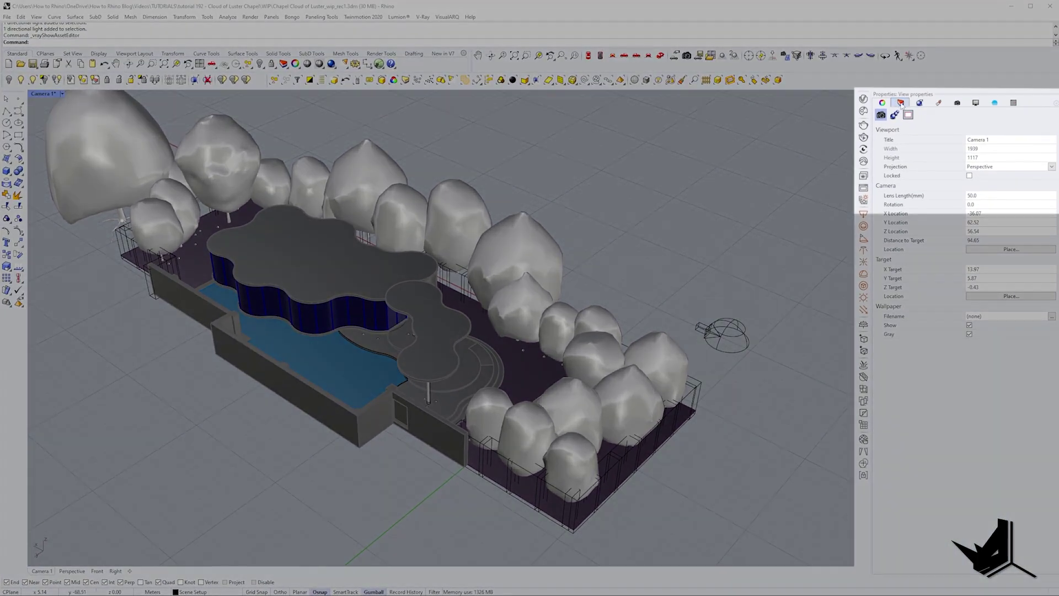
# Step: Show the layer list and select all objects on the Interior Center Light layer
pyautogui.click(901, 102)
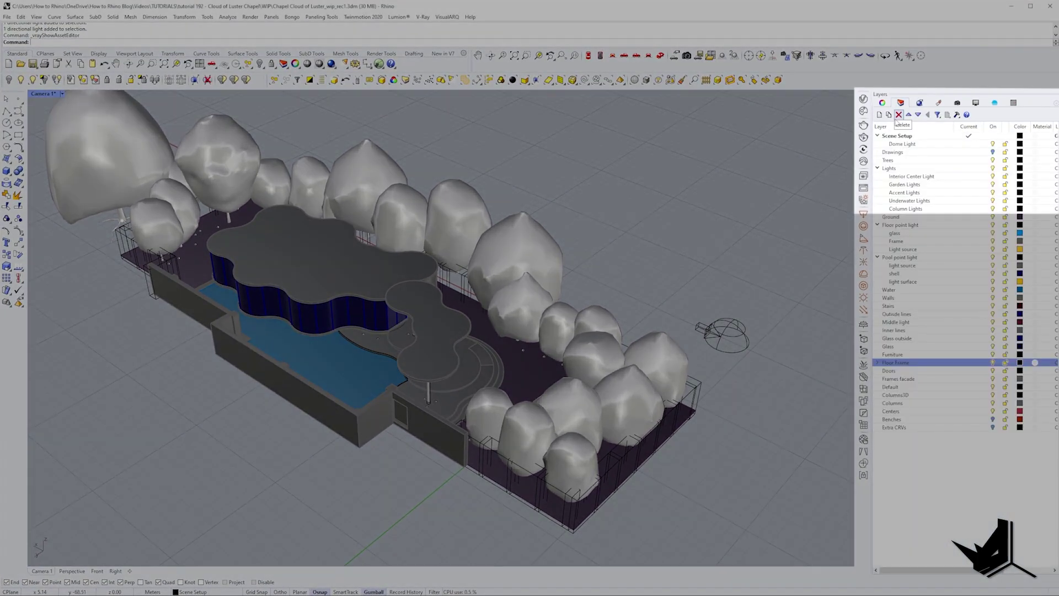
pyautogui.click(905, 177)
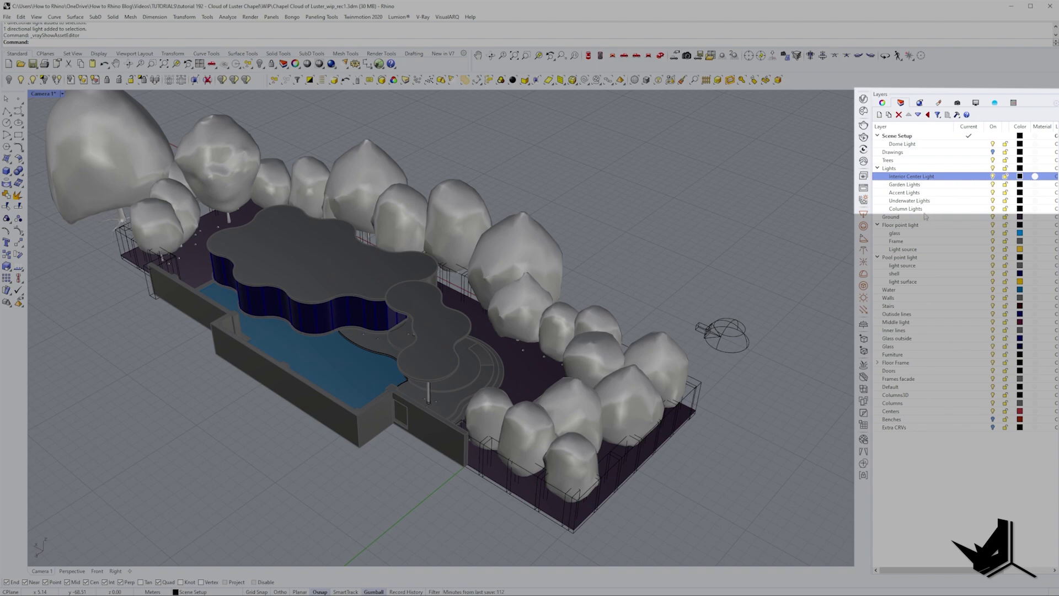
pyautogui.moveTo(290, 243); pyautogui.dragTo(359, 298, button='right')
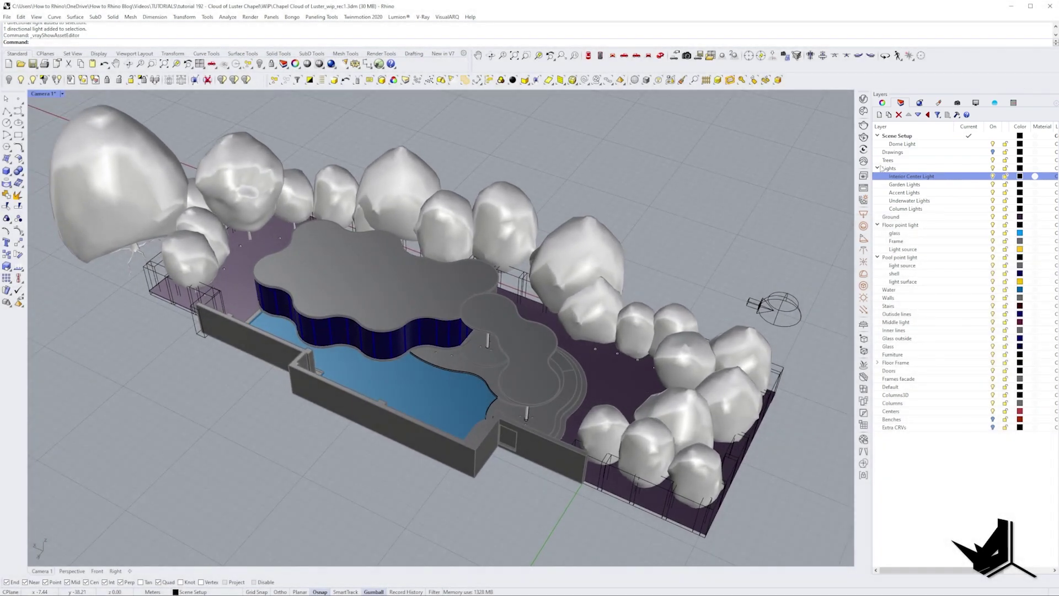
pyautogui.rightClick(926, 180)
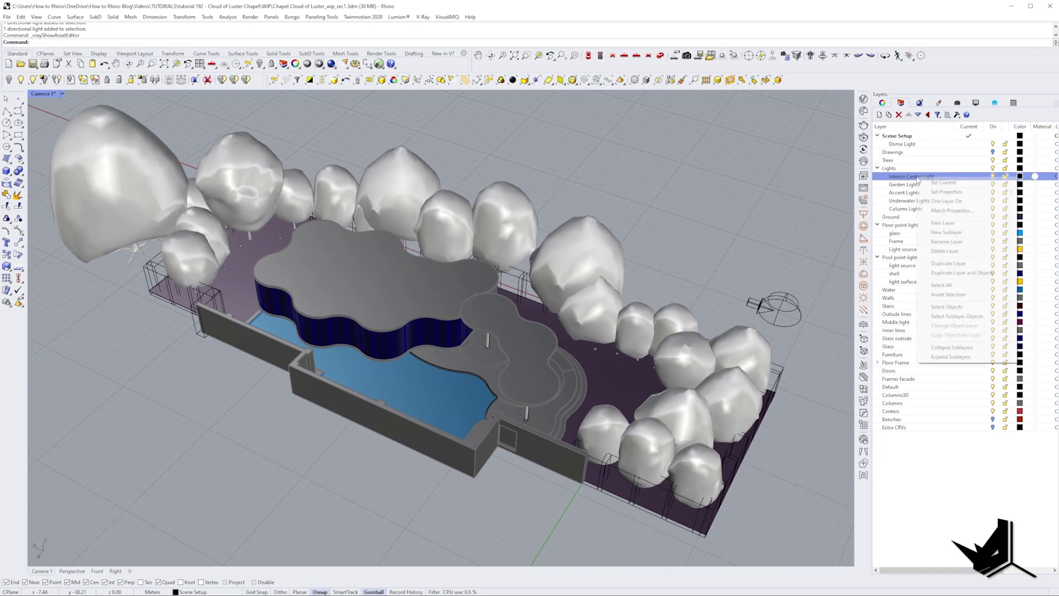
pyautogui.click(947, 307)
pyautogui.scroll(6, 332, 289)
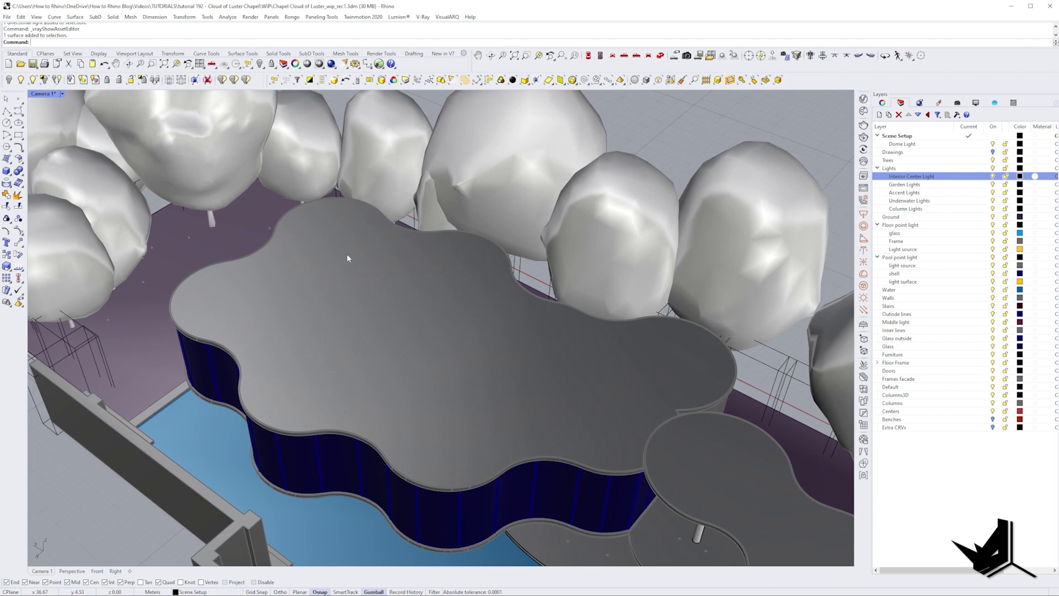
# Step: Hide the large wavy roof that covers the chapel interior
pyautogui.click(348, 258)
pyautogui.click(11, 81)
pyautogui.moveTo(452, 298); pyautogui.dragTo(480, 326, button='right')
# Step: Select the surface on the Interior Center Light layer and convert it to a V-Ray mesh light
pyautogui.rightClick(923, 179)
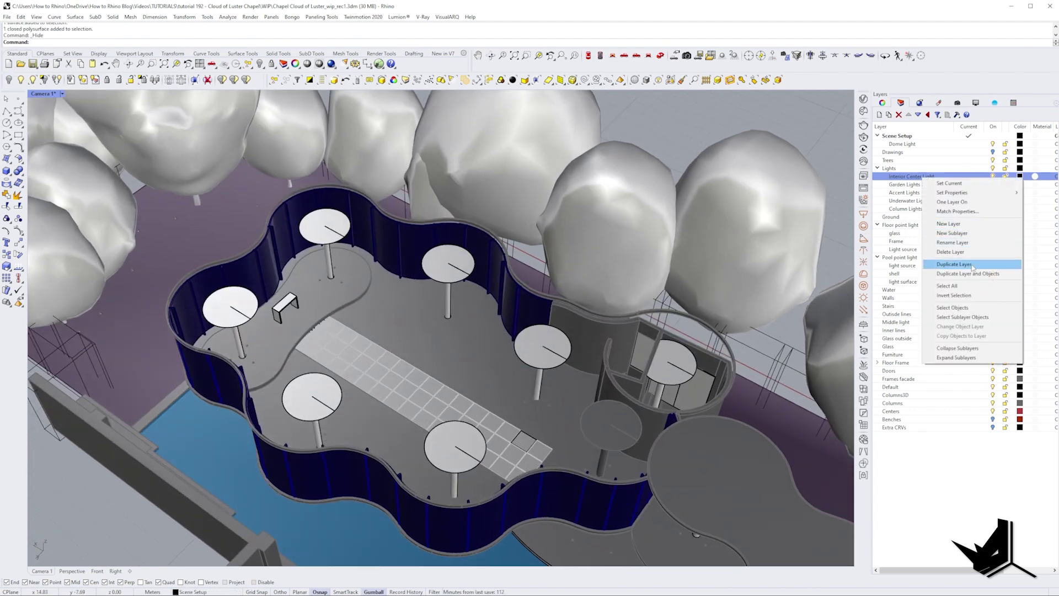
pyautogui.click(947, 308)
pyautogui.moveTo(533, 326); pyautogui.dragTo(403, 361, button='right')
pyautogui.scroll(4, 415, 396)
pyautogui.moveTo(427, 410); pyautogui.dragTo(429, 364, button='right')
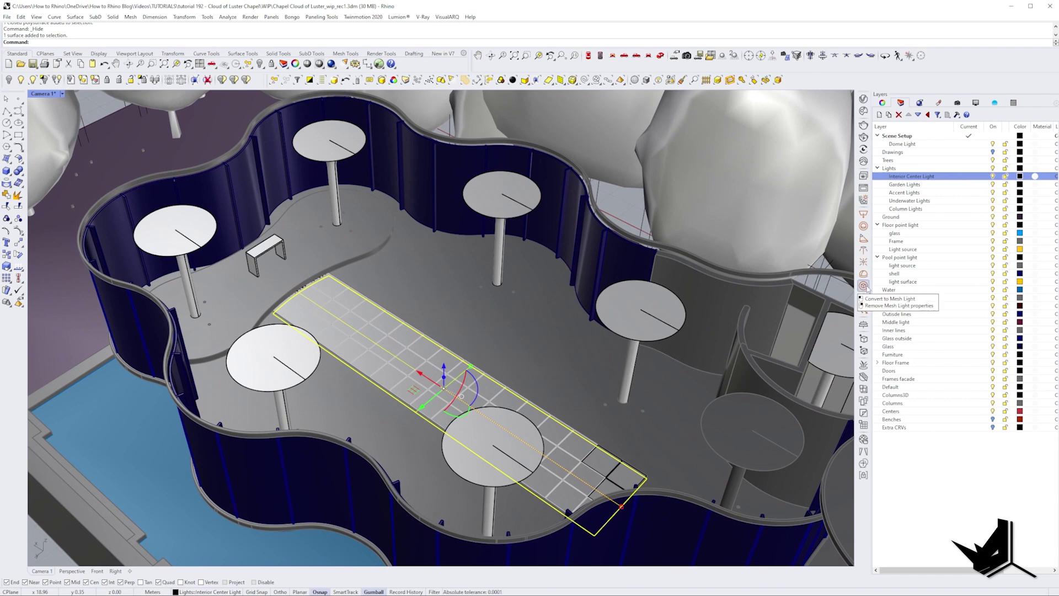
pyautogui.click(865, 286)
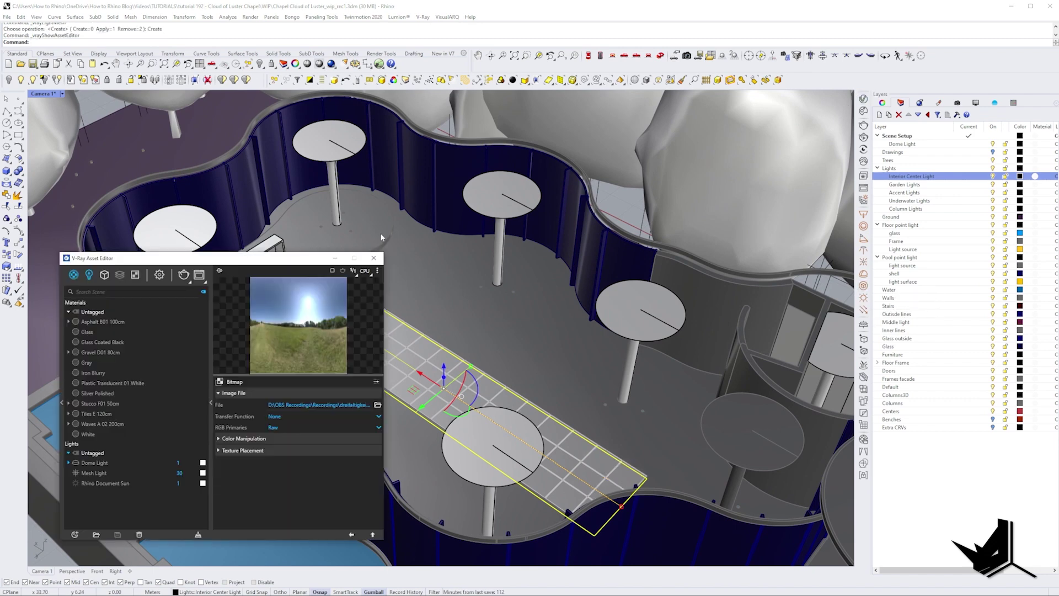
# Step: Rename the new mesh light "Interiorr Center Light" and close the asset editor
pyautogui.moveTo(208, 259); pyautogui.dragTo(243, 97)
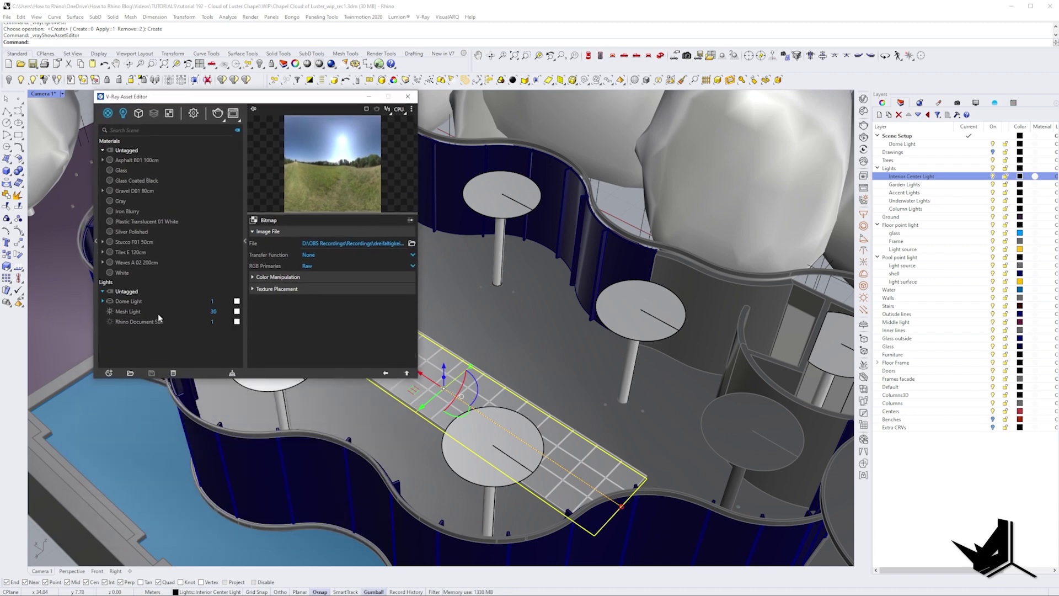
pyautogui.rightClick(132, 312)
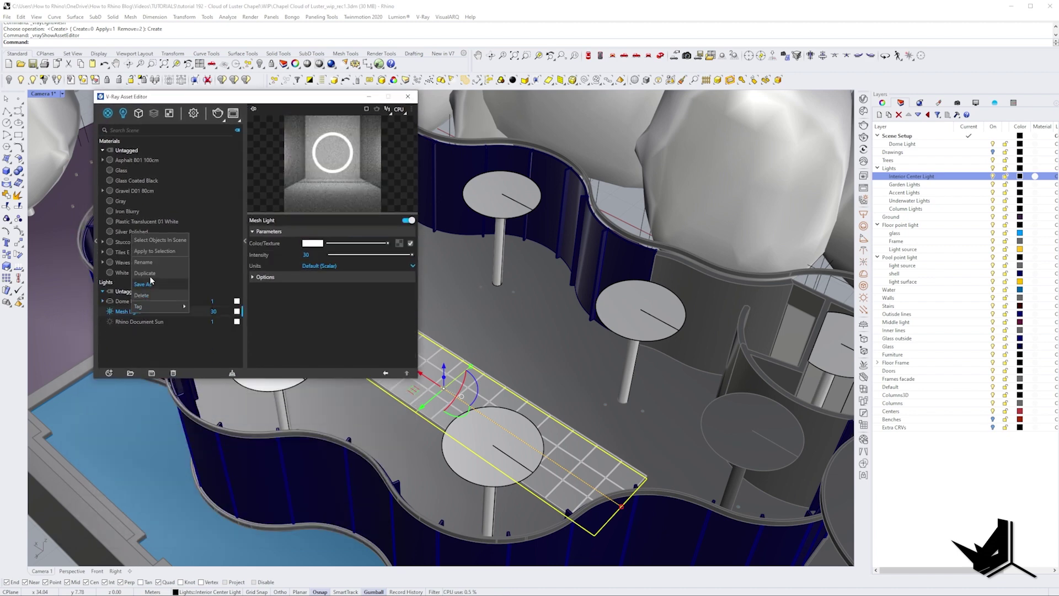
pyautogui.click(151, 282)
pyautogui.tripleClick(143, 288)
pyautogui.write('Interiorr Center Light')
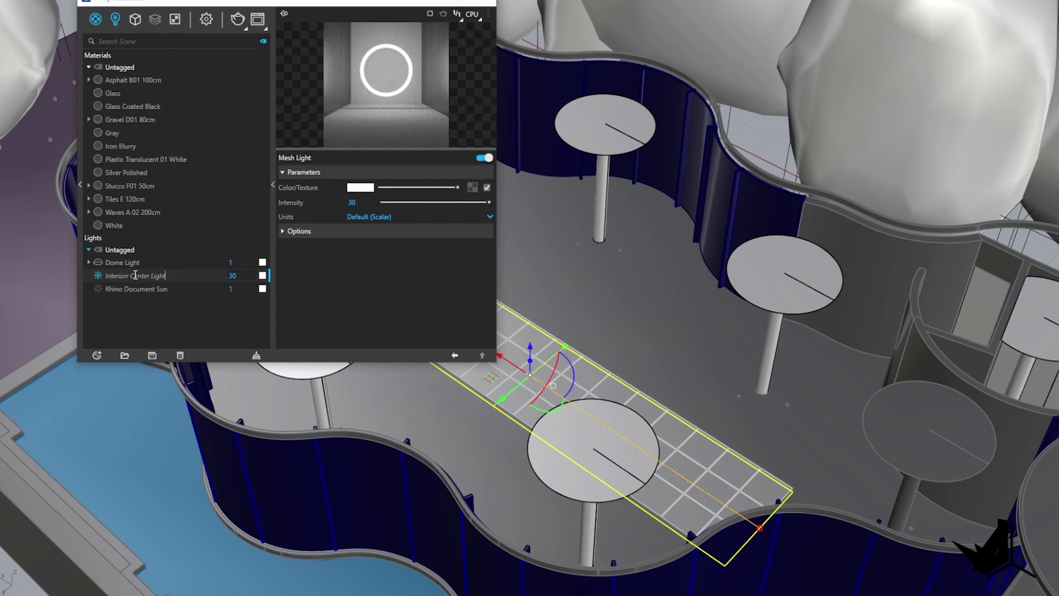
pyautogui.press('Return')
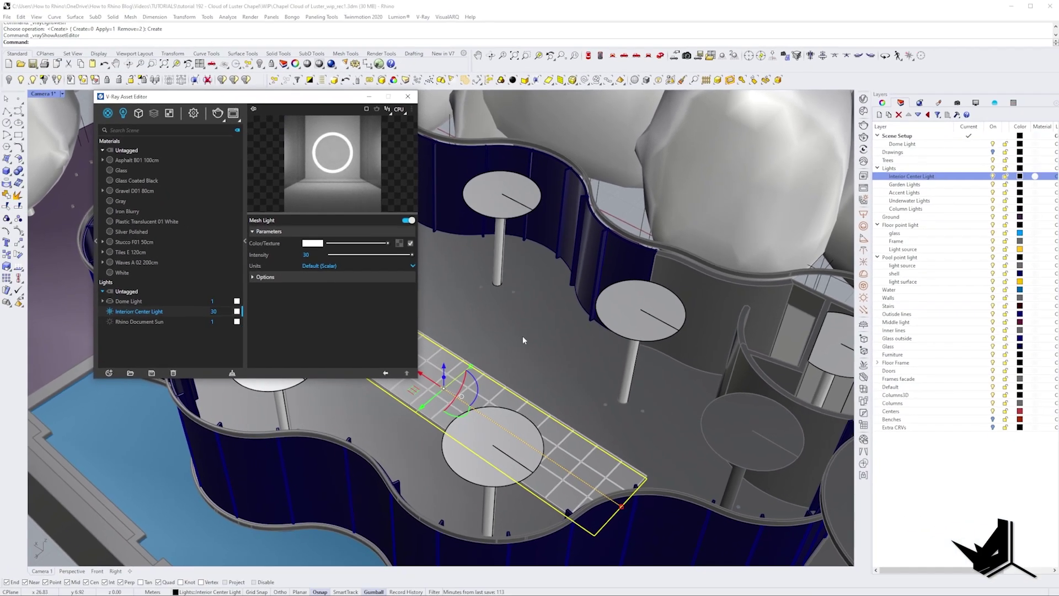
pyautogui.click(632, 305)
pyautogui.click(408, 96)
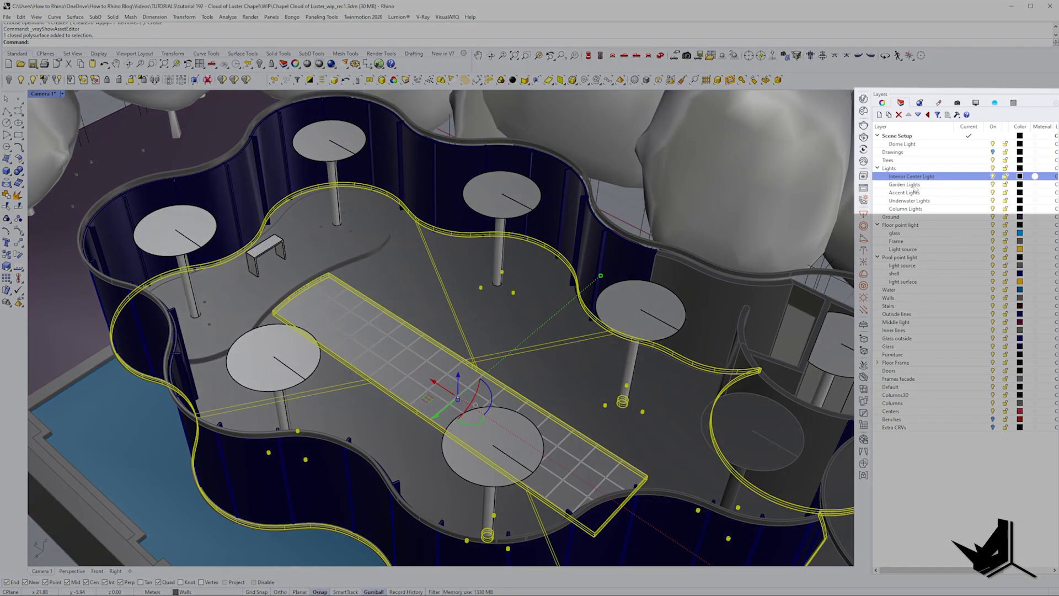
# Step: Select all objects on the Garden Lights layer and isolate them from the rest of the model
pyautogui.click(916, 187)
pyautogui.scroll(-12, 486, 325)
pyautogui.click(320, 403)
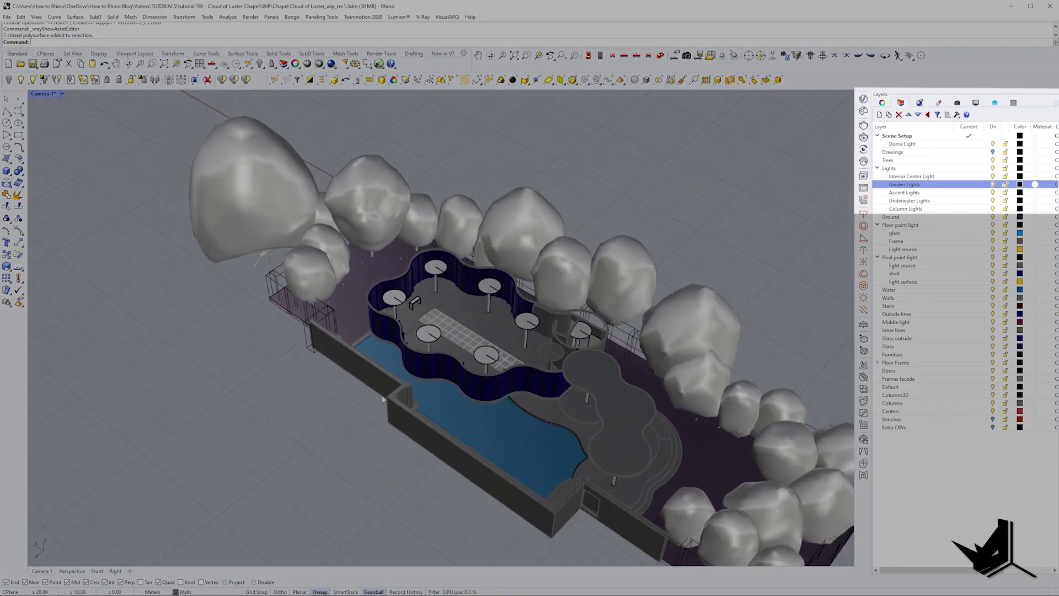
pyautogui.moveTo(318, 405); pyautogui.dragTo(265, 394, button='right')
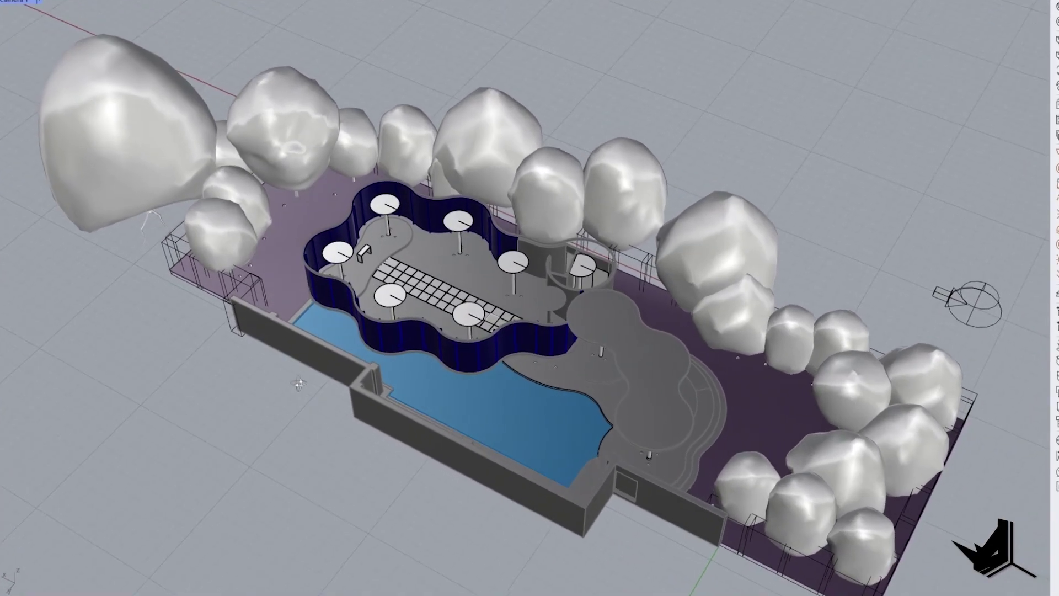
pyautogui.scroll(6, 248, 220)
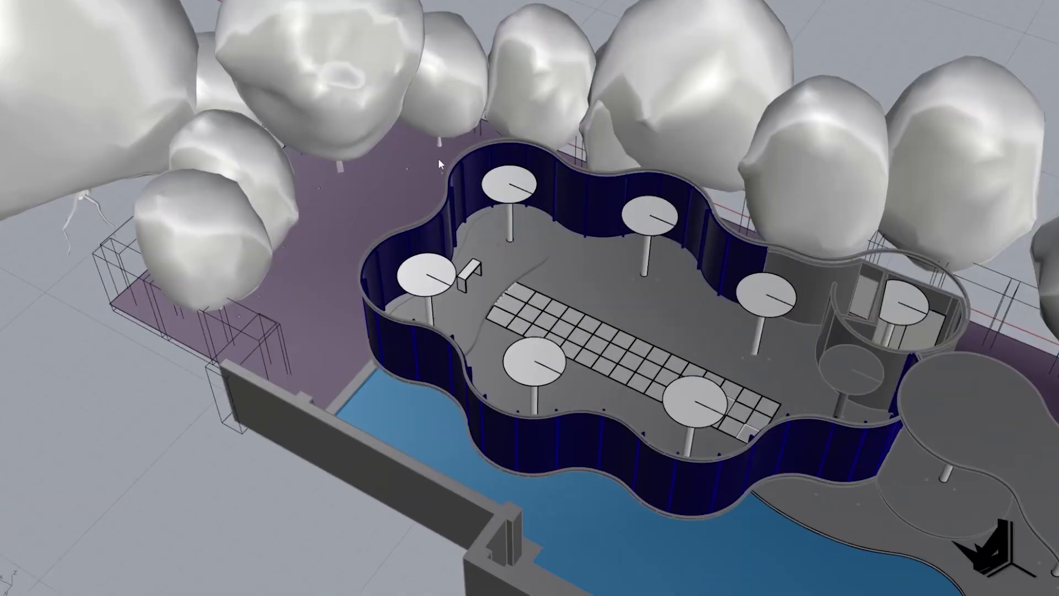
pyautogui.moveTo(439, 159); pyautogui.dragTo(439, 89, button='right')
pyautogui.keyDown('shift'); pyautogui.moveTo(721, 227); pyautogui.dragTo(530, 182, button='right'); pyautogui.keyUp('shift')
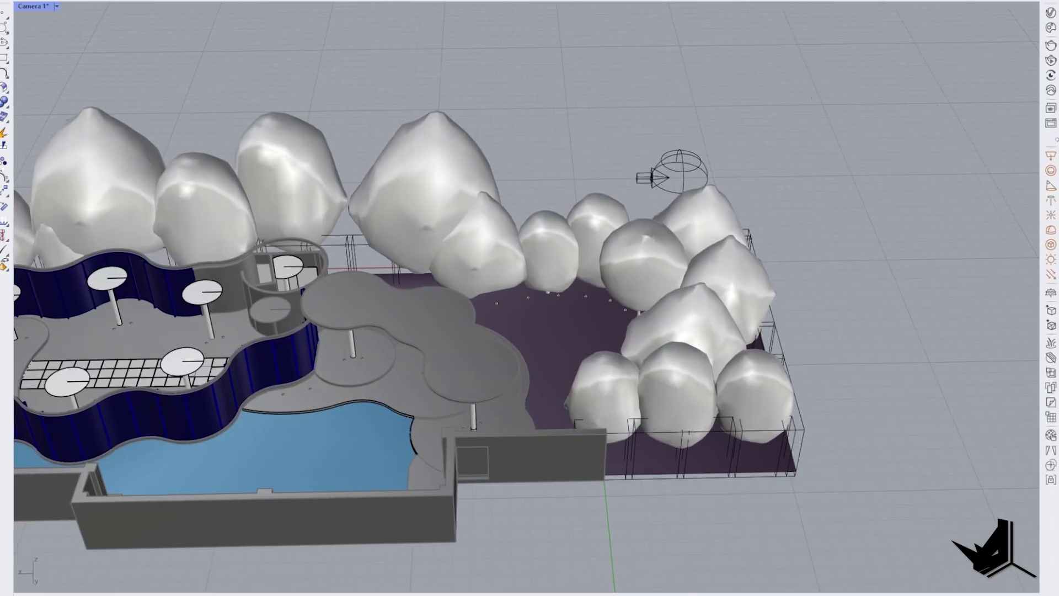
pyautogui.rightClick(909, 185)
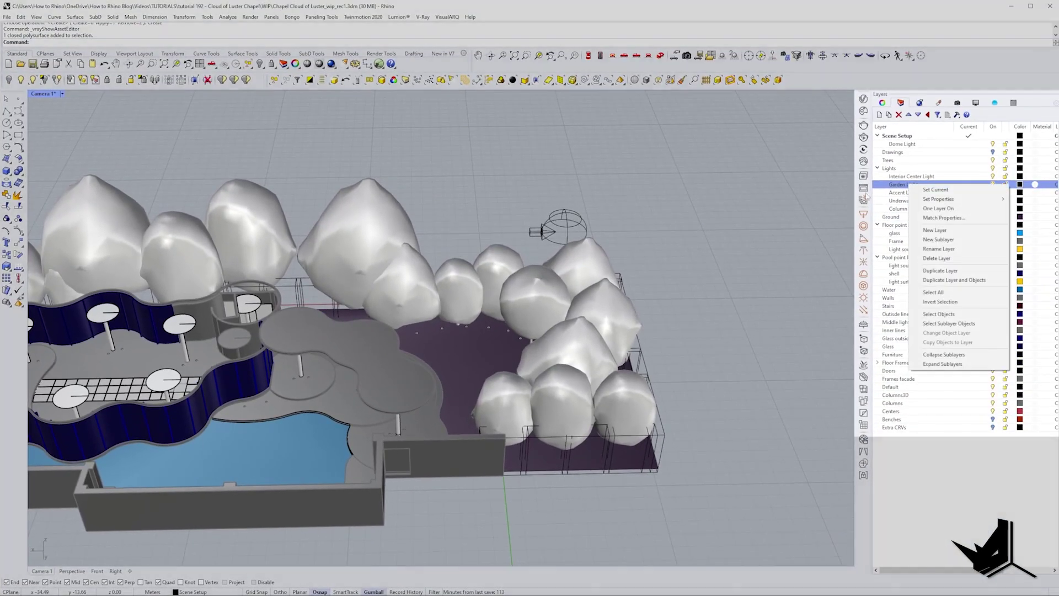
pyautogui.click(933, 315)
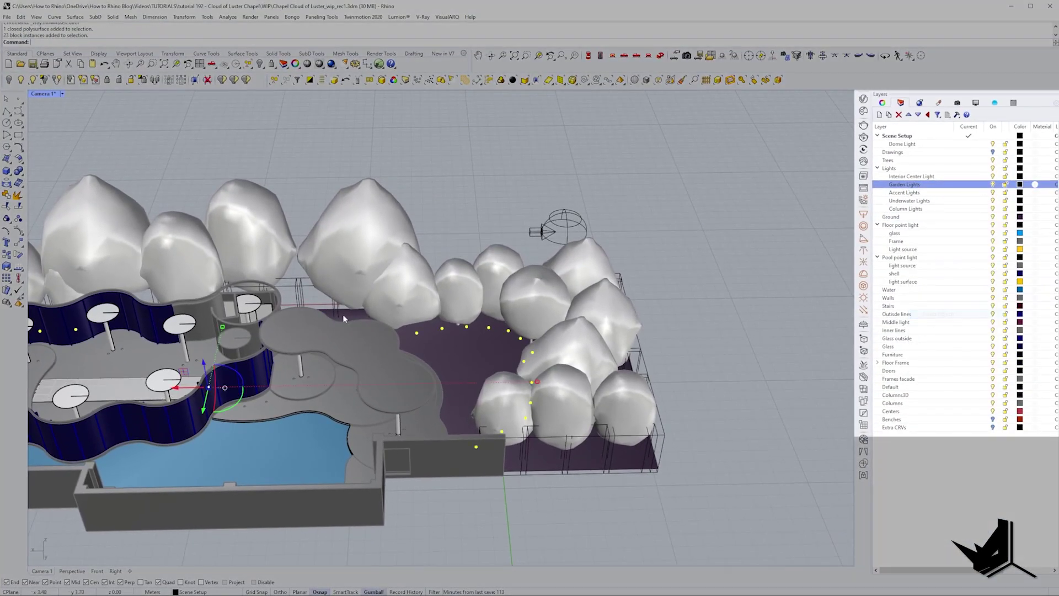
pyautogui.scroll(-2, 628, 306)
pyautogui.keyDown('shift'); pyautogui.moveTo(509, 302); pyautogui.dragTo(554, 295, button='right'); pyautogui.keyUp('shift')
pyautogui.click(44, 80)
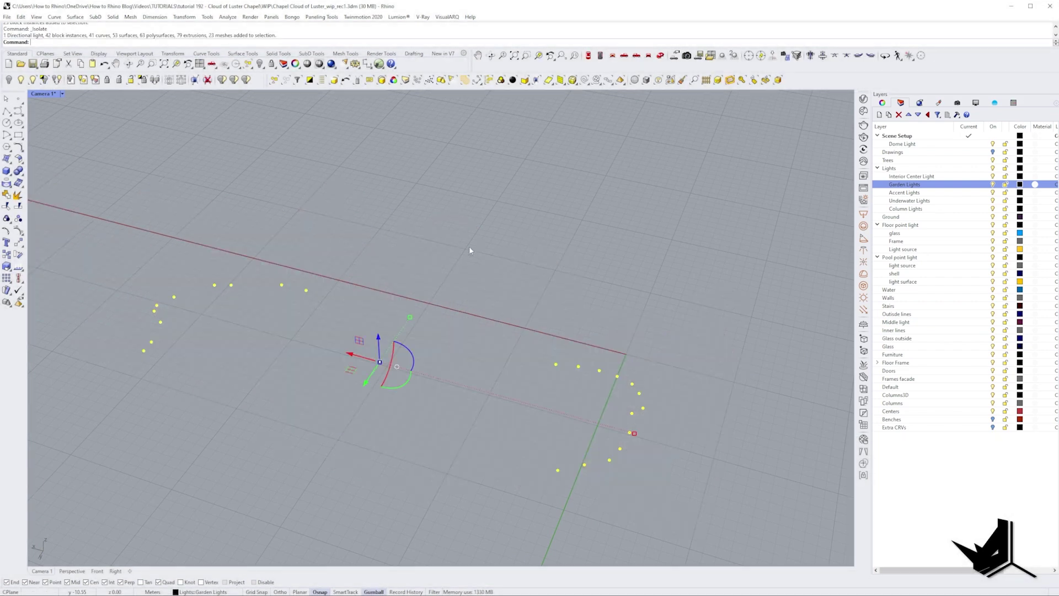
# Step: Open one of the isolated cylindrical garden light blocks, Point light outside, for block editing
pyautogui.click(490, 271)
pyautogui.keyDown('shift'); pyautogui.moveTo(594, 478); pyautogui.dragTo(549, 419, button='right'); pyautogui.keyUp('shift')
pyautogui.scroll(5, 521, 413)
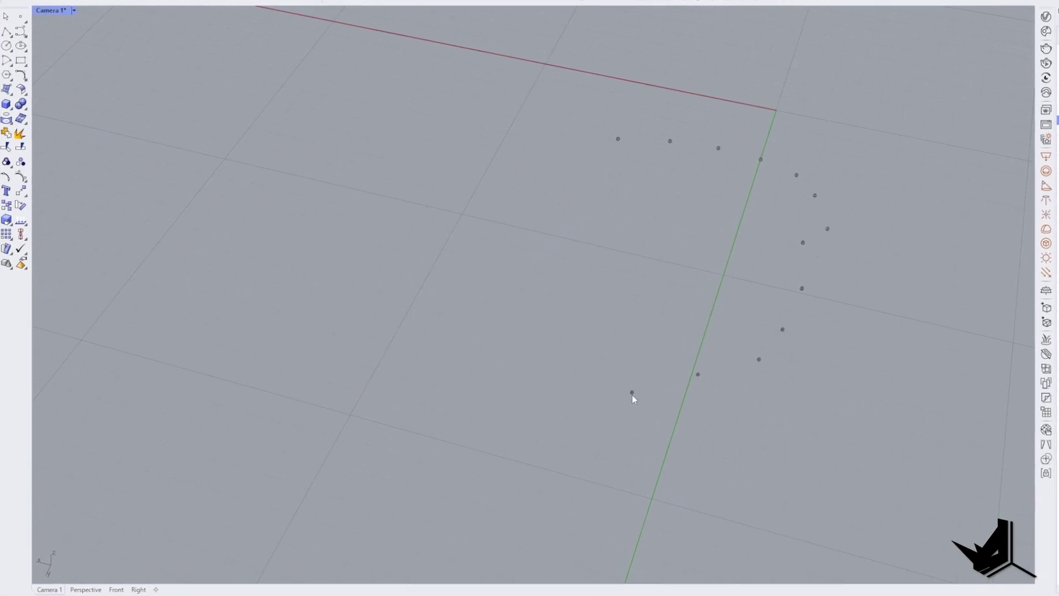
pyautogui.scroll(-3, 632, 395)
pyautogui.moveTo(167, 180); pyautogui.dragTo(798, 438)
pyautogui.click(816, 451)
pyautogui.scroll(20, 667, 420)
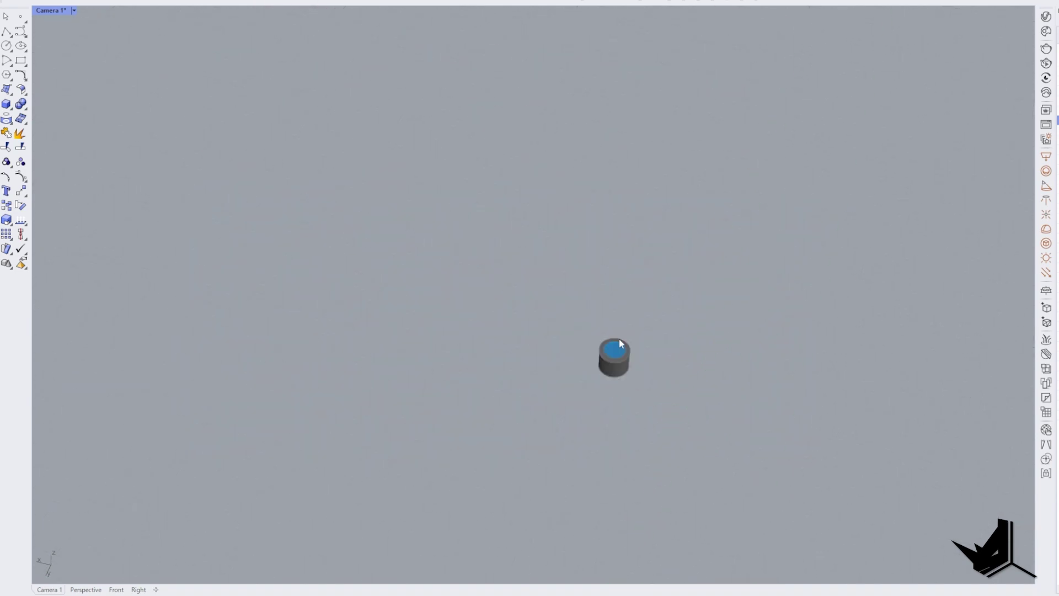
pyautogui.doubleClick(583, 408)
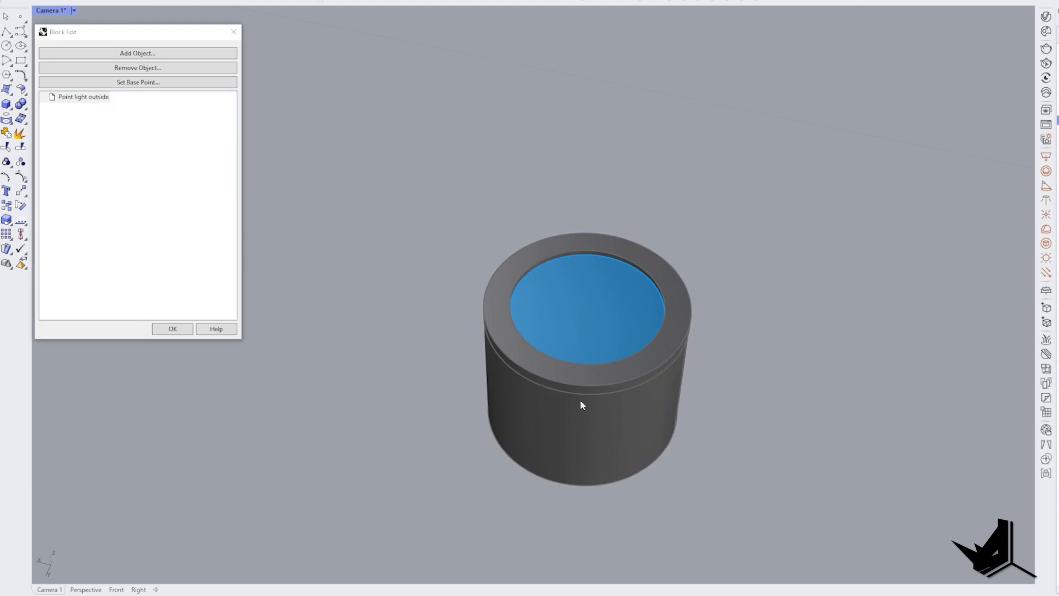
# Step: Show the block as wireframe and convert its inner light source body to a V-Ray mesh light
pyautogui.moveTo(585, 287); pyautogui.dragTo(574, 283, button='right')
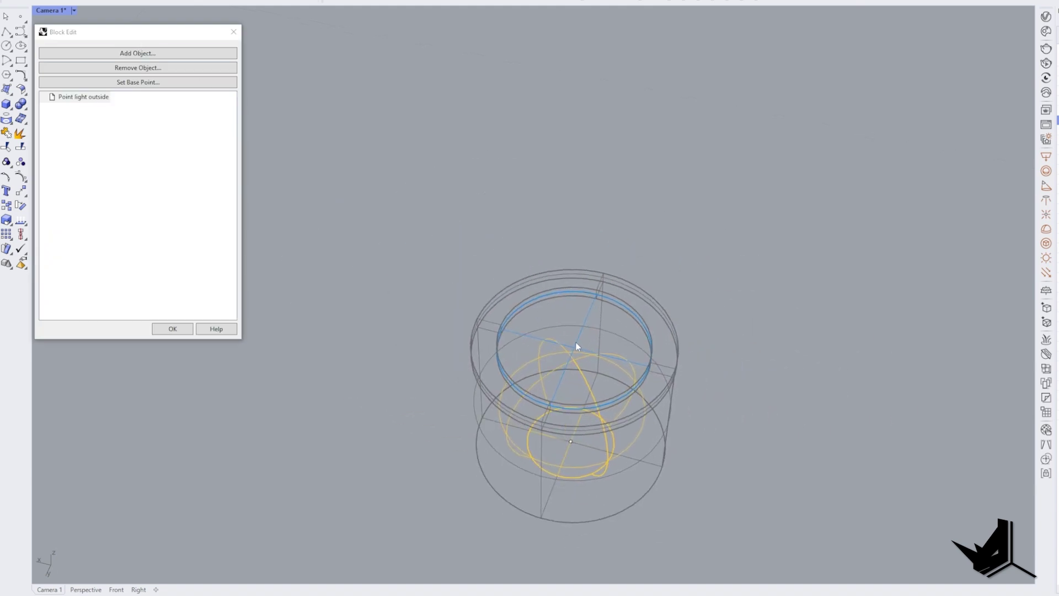
pyautogui.click(578, 367)
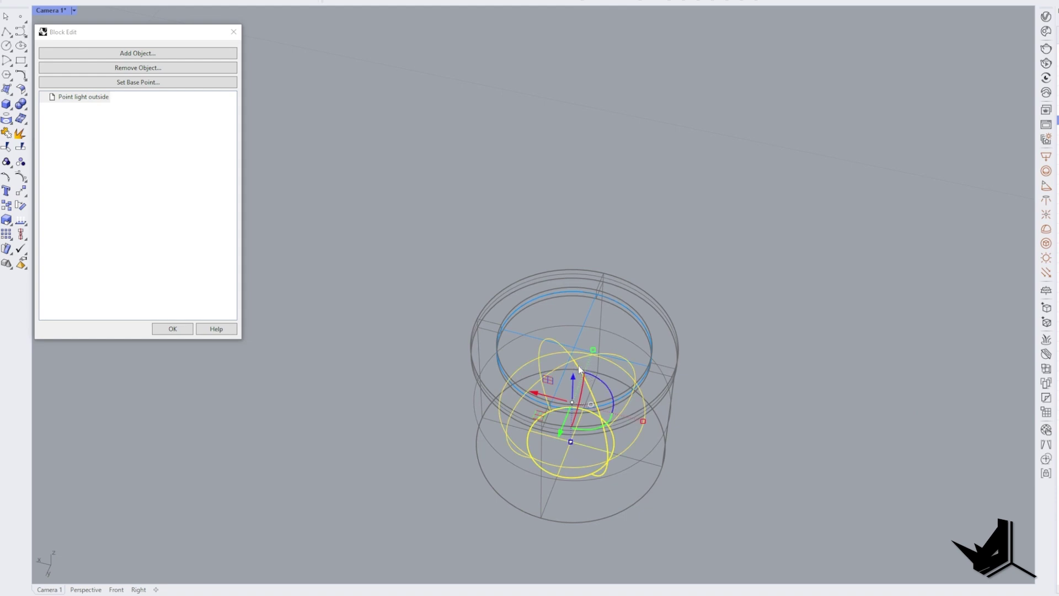
pyautogui.click(1046, 244)
# Step: Rename the block's new mesh light "Garen Lights" and close the asset editor
pyautogui.click(155, 287)
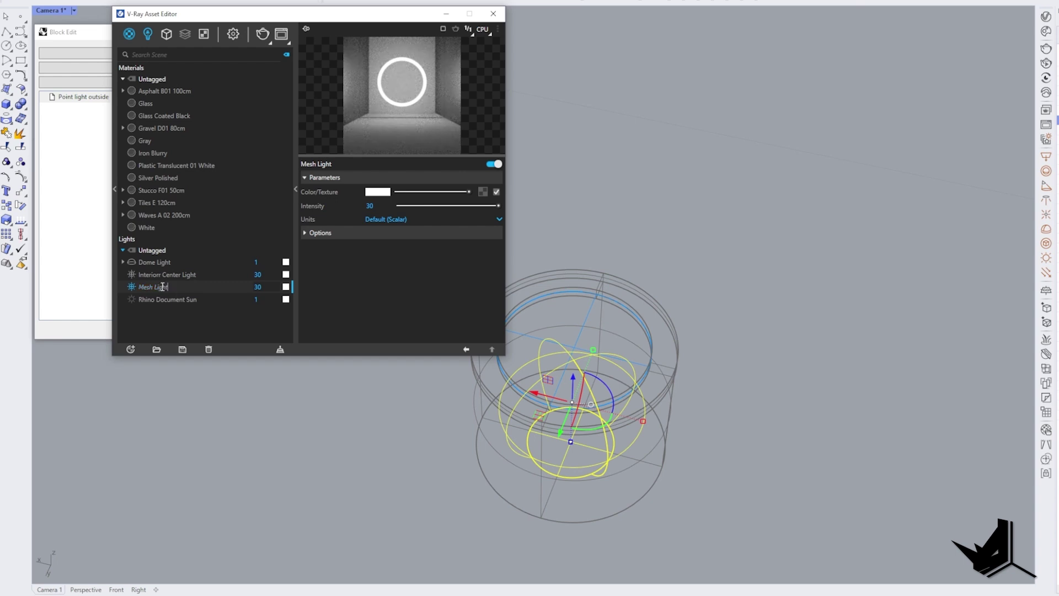
pyautogui.moveTo(167, 286); pyautogui.dragTo(133, 286)
pyautogui.write('Garen')
pyautogui.click(188, 324)
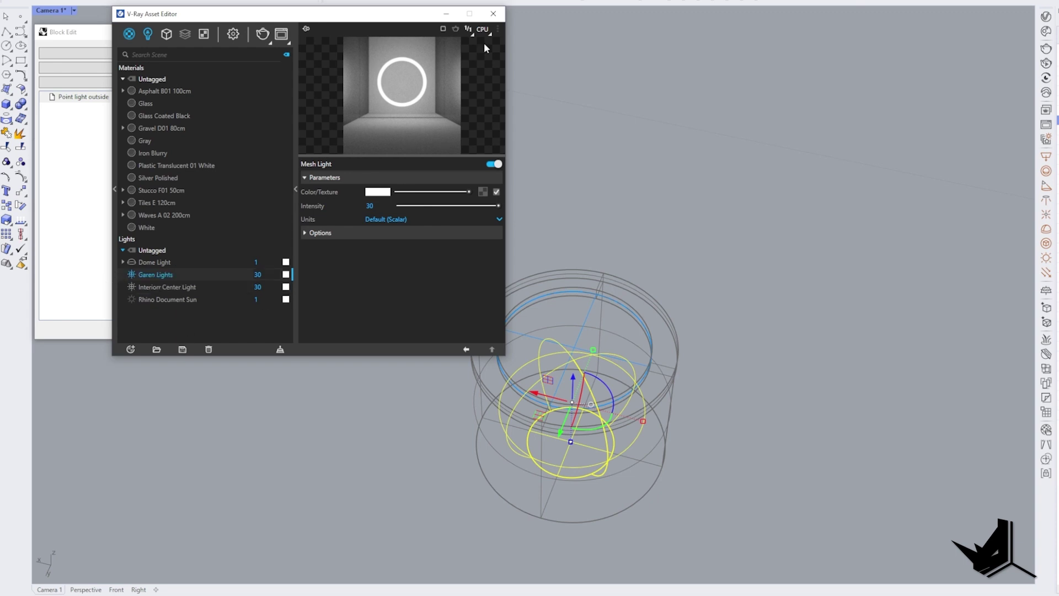
pyautogui.click(493, 13)
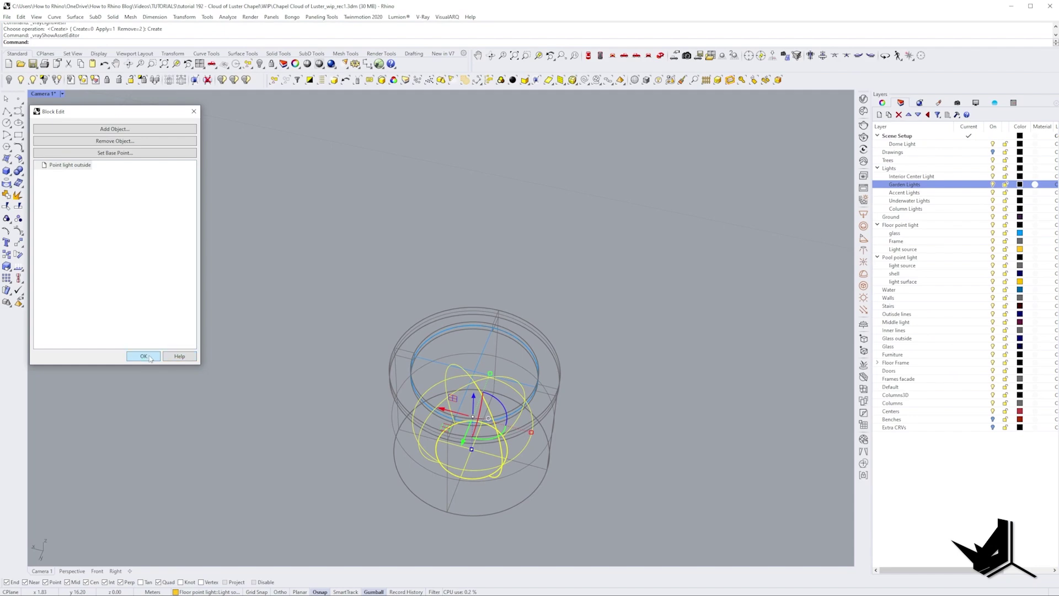
# Step: Finish editing the garden light block and bring all hidden objects of the model back into view
pyautogui.click(173, 329)
pyautogui.scroll(-12, 511, 325)
pyautogui.scroll(2, 511, 324)
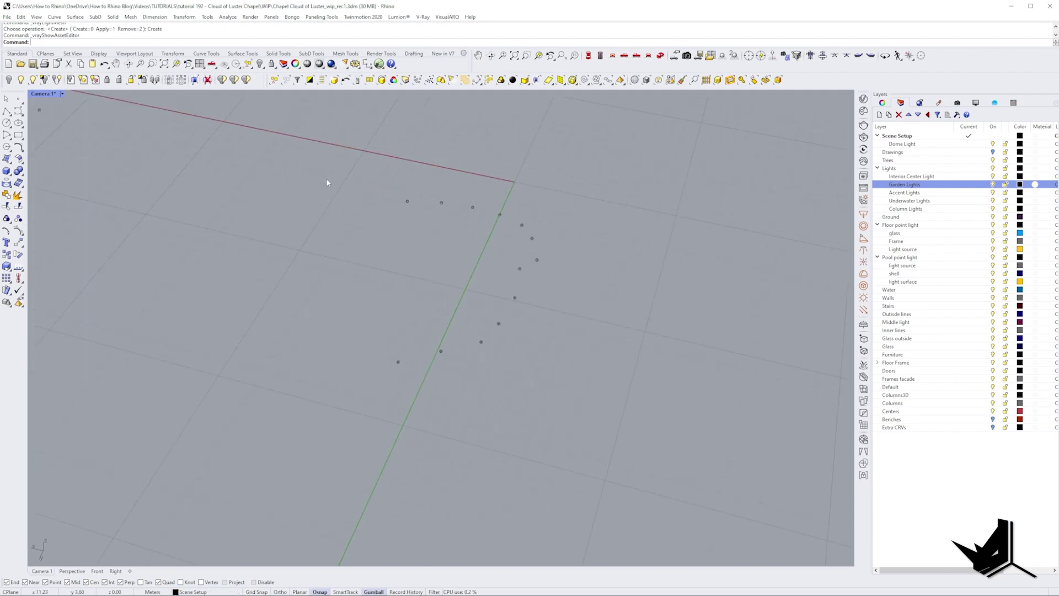
pyautogui.keyDown('shift'); pyautogui.moveTo(326, 180); pyautogui.dragTo(469, 258, button='right'); pyautogui.keyUp('shift')
pyautogui.scroll(-4, 470, 257)
pyautogui.keyDown('shift'); pyautogui.moveTo(374, 256); pyautogui.dragTo(435, 303, button='right'); pyautogui.keyUp('shift')
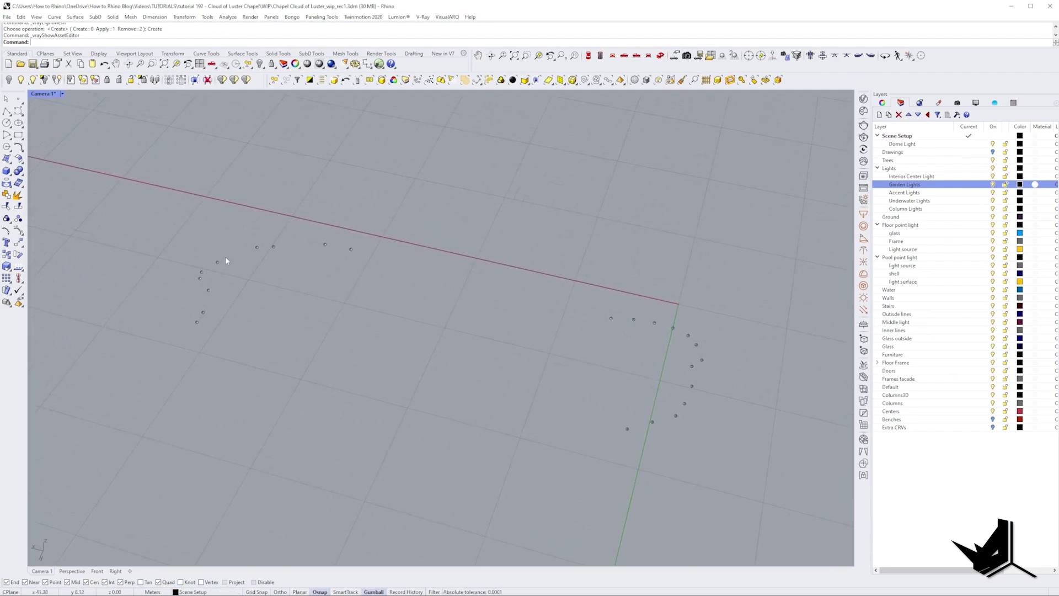
pyautogui.click(21, 81)
pyautogui.keyDown('shift'); pyautogui.moveTo(527, 218); pyautogui.dragTo(503, 232, button='right'); pyautogui.keyUp('shift')
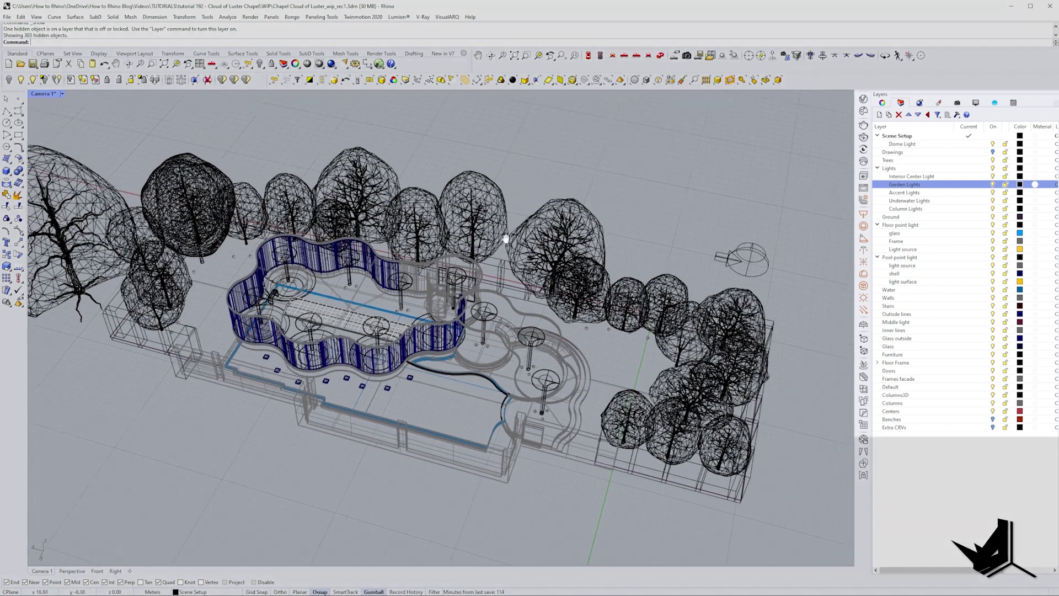
# Step: Select all objects on the Accent Lights layer and isolate them from the rest of the model
pyautogui.rightClick(901, 193)
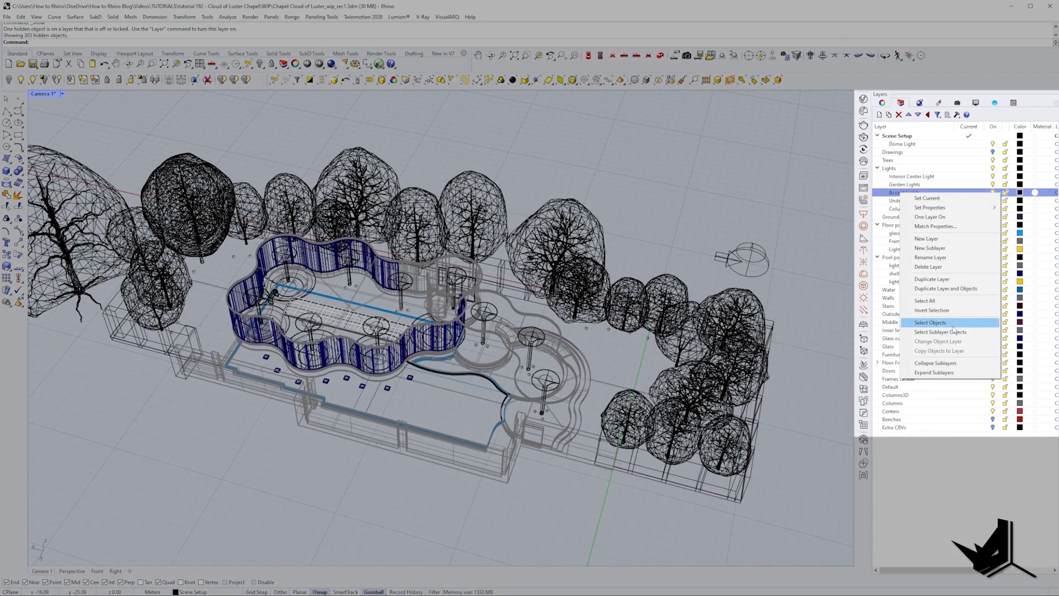
pyautogui.click(952, 324)
pyautogui.keyDown('shift'); pyautogui.moveTo(59, 149); pyautogui.dragTo(130, 167, button='right'); pyautogui.keyUp('shift')
pyautogui.click(45, 81)
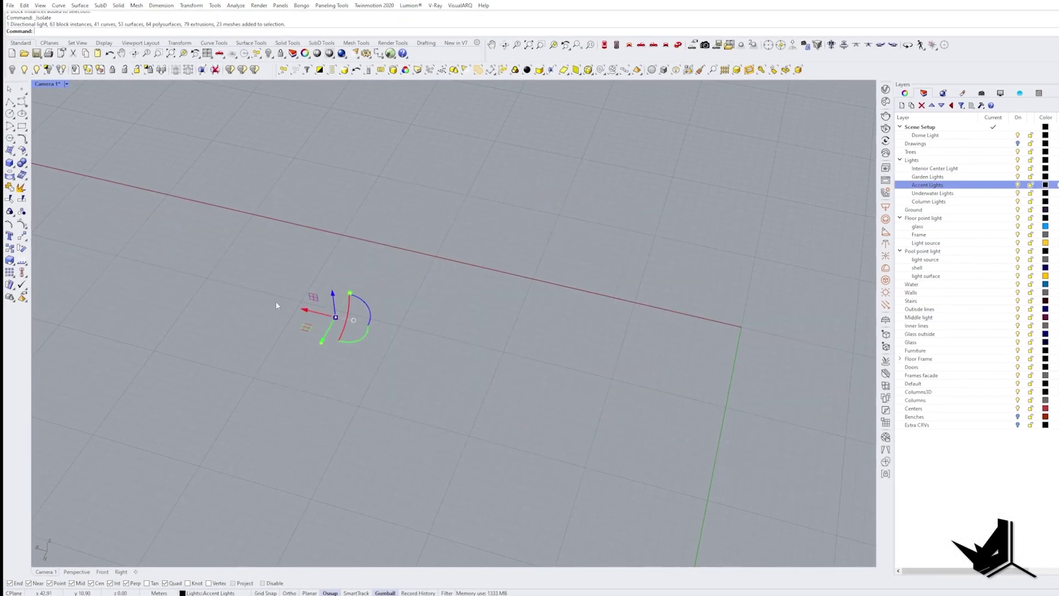
# Step: Open the accent light block, Light 3, for block editing and convert its inner light source to a V-Ray mesh light
pyautogui.click(269, 309)
pyautogui.scroll(7, 310, 318)
pyautogui.scroll(7, 301, 392)
pyautogui.scroll(5, 402, 407)
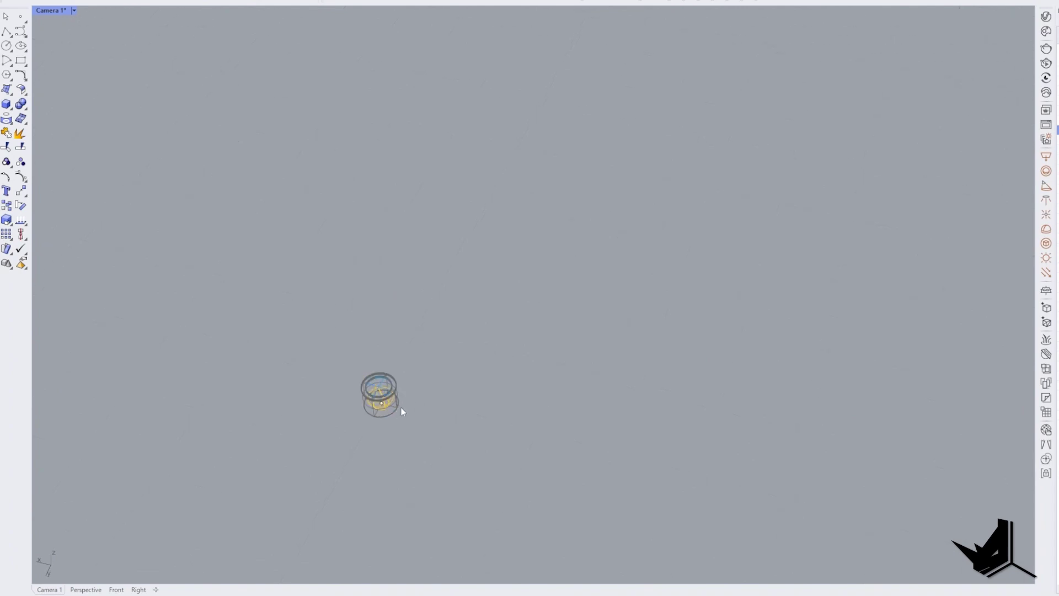
pyautogui.doubleClick(399, 419)
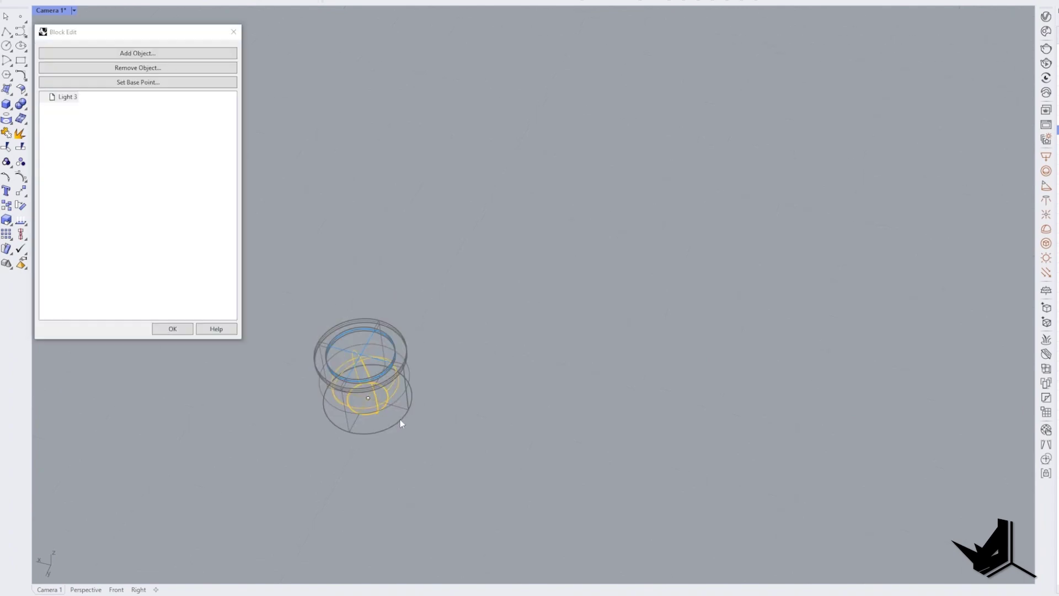
pyautogui.click(379, 398)
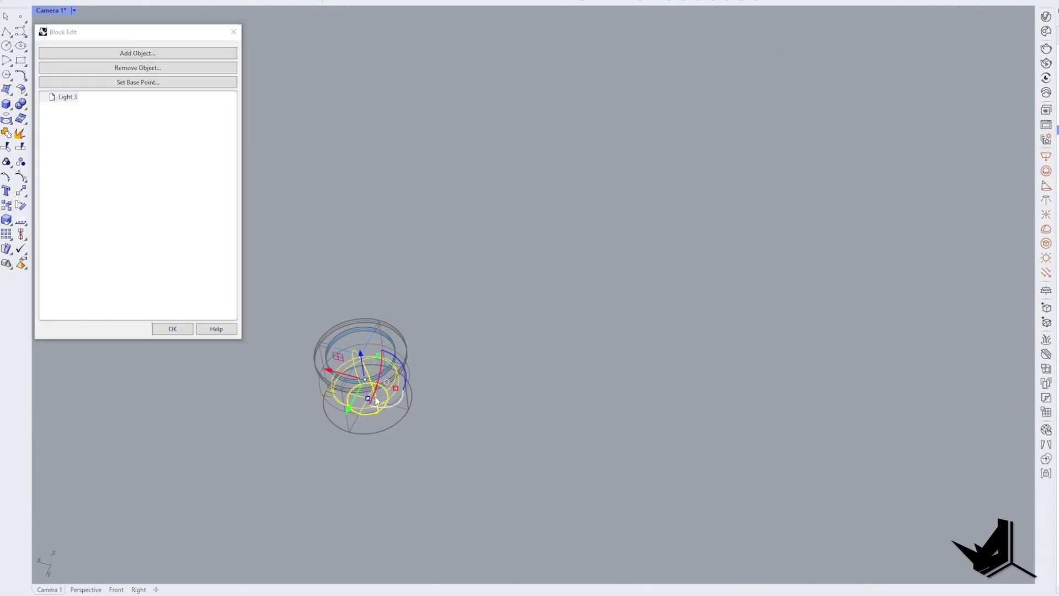
pyautogui.click(1046, 245)
# Step: Rename the new mesh light "Accent Lights" in the V-Ray assets and finish editing the block
pyautogui.click(1046, 17)
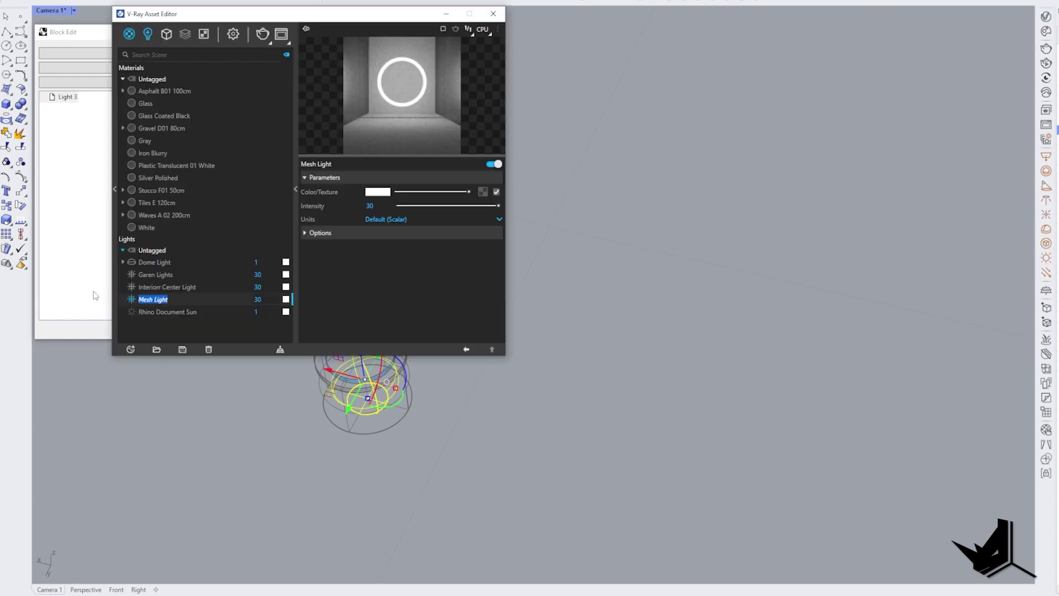
pyautogui.write('Accent')
pyautogui.press('Return')
pyautogui.click(493, 13)
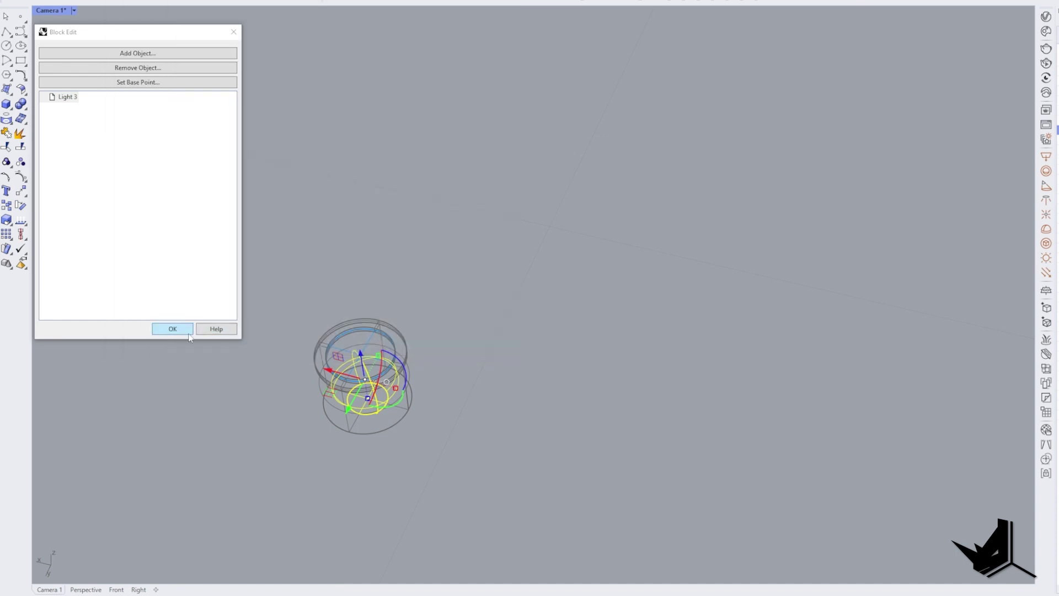
pyautogui.click(176, 333)
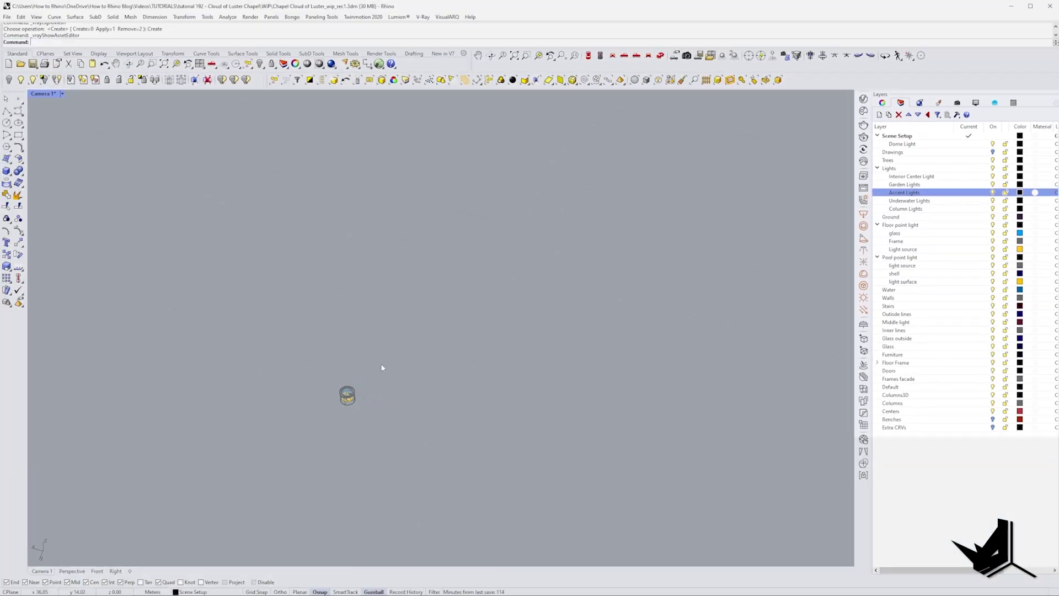
# Step: Show all hidden objects, and isolate everything on the Underwater Lights layer
pyautogui.click(913, 202)
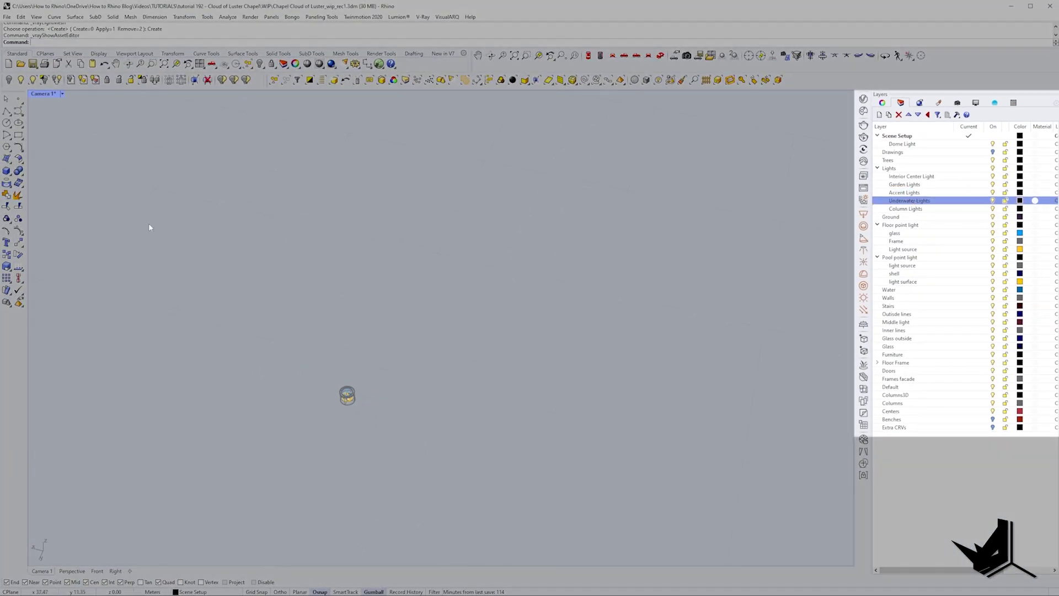
pyautogui.click(21, 80)
pyautogui.scroll(-10, 341, 319)
pyautogui.scroll(-2, 341, 319)
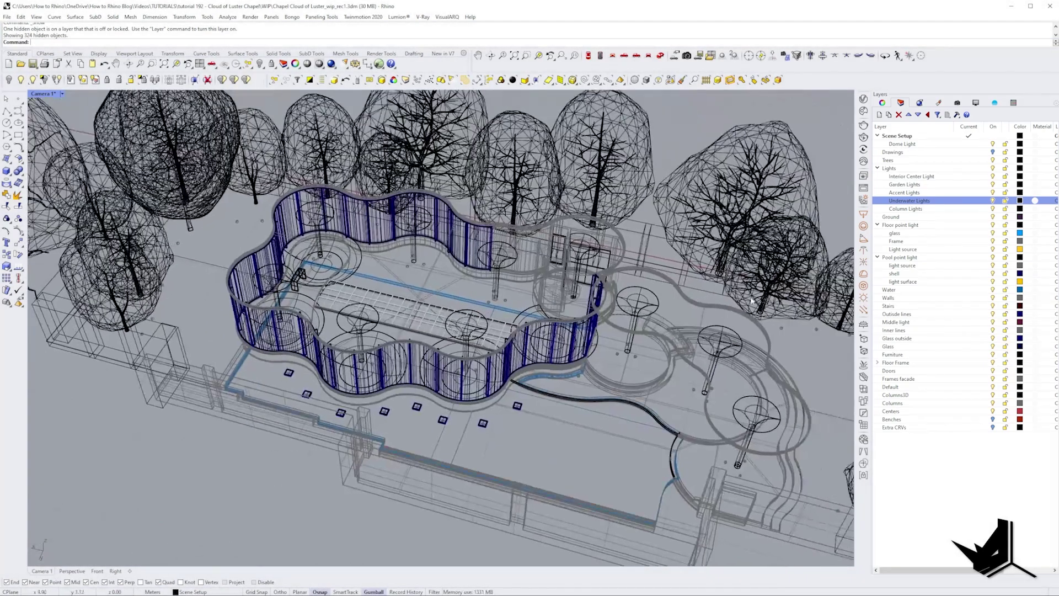
pyautogui.rightClick(920, 204)
pyautogui.click(963, 333)
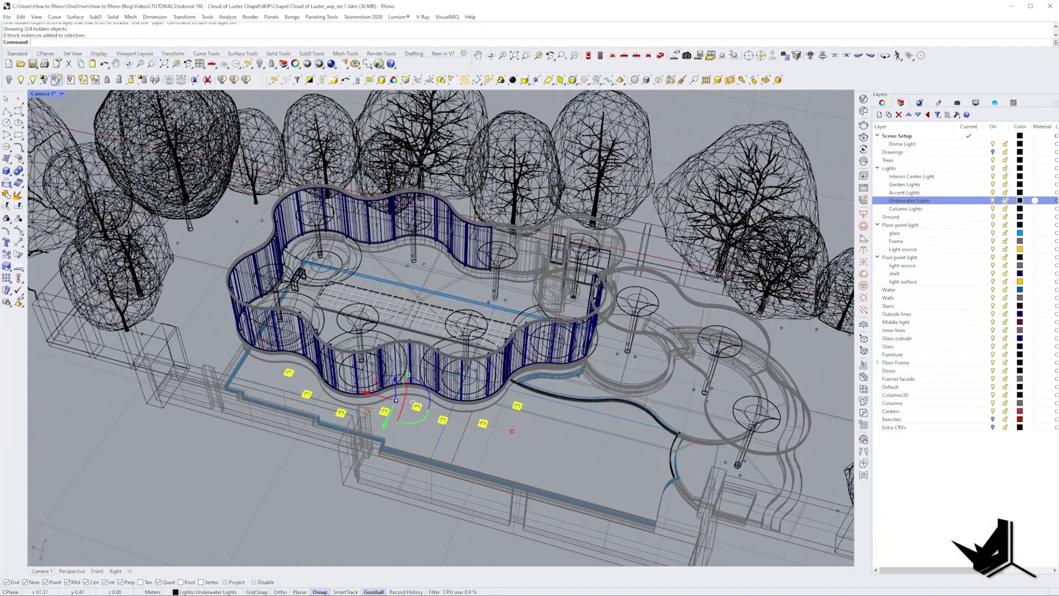
pyautogui.click(44, 80)
# Step: Open one of the square Pool point light blocks for block editing and convert its round light source to a V-Ray mesh light
pyautogui.moveTo(359, 348); pyautogui.dragTo(327, 293, button='right')
pyautogui.click(509, 330)
pyautogui.scroll(18, 505, 320)
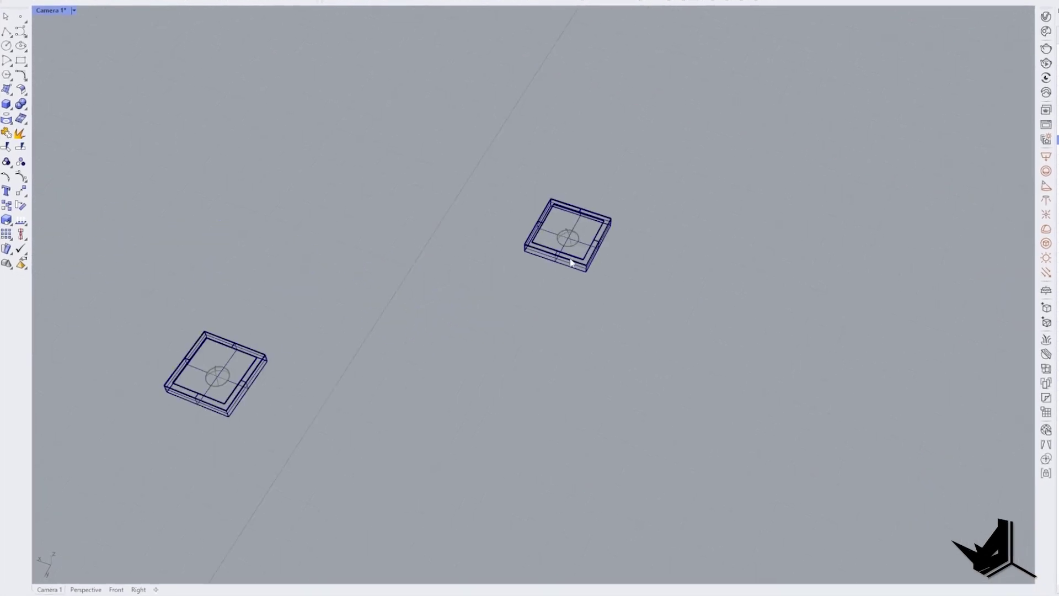
pyautogui.doubleClick(512, 282)
pyautogui.scroll(9, 513, 271)
pyautogui.click(573, 246)
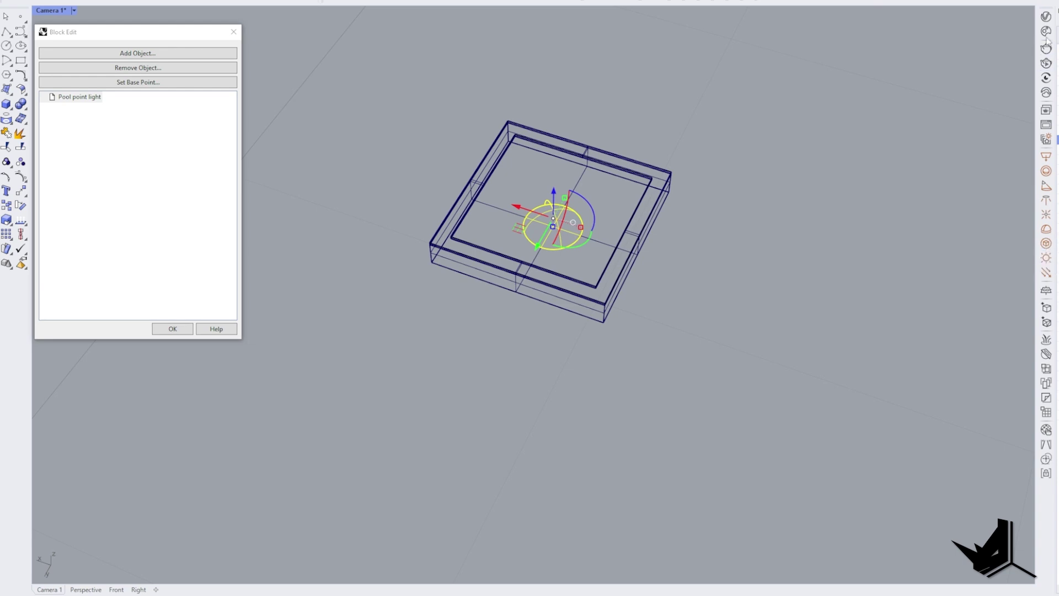
# Step: Rename the pool block's mesh light "Underwater lights" in the V-Ray assets and finish editing the block
pyautogui.click(1046, 16)
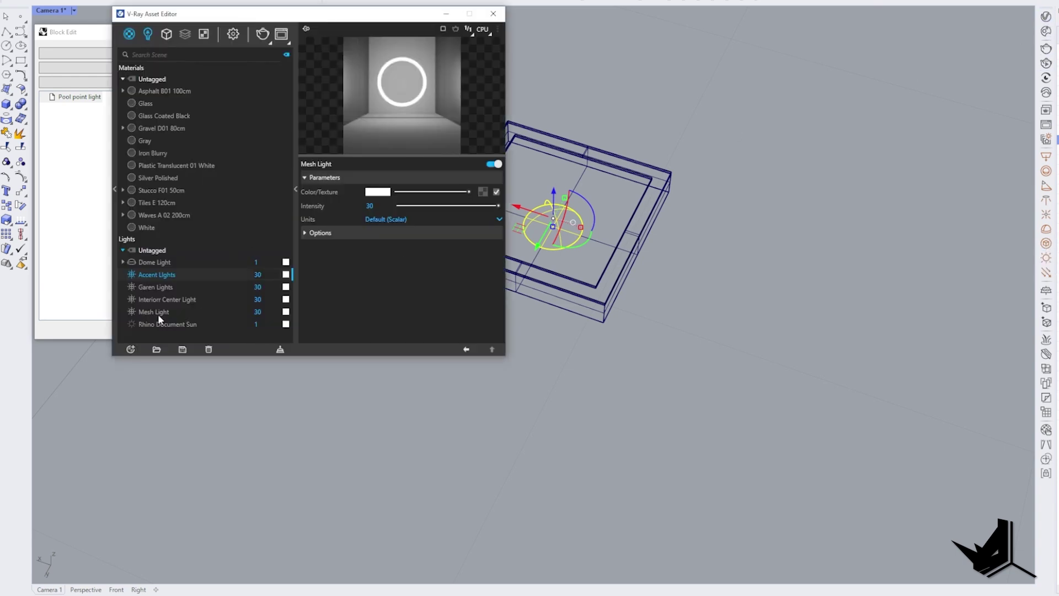
pyautogui.click(156, 312)
pyautogui.click(155, 312)
pyautogui.write('Underwater')
pyautogui.click(494, 13)
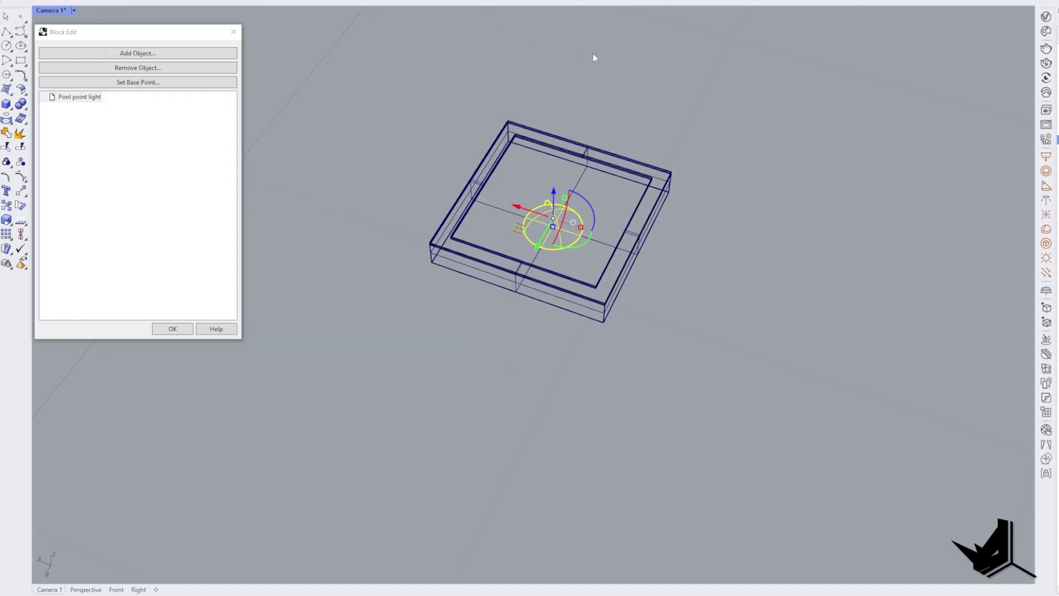
pyautogui.click(183, 330)
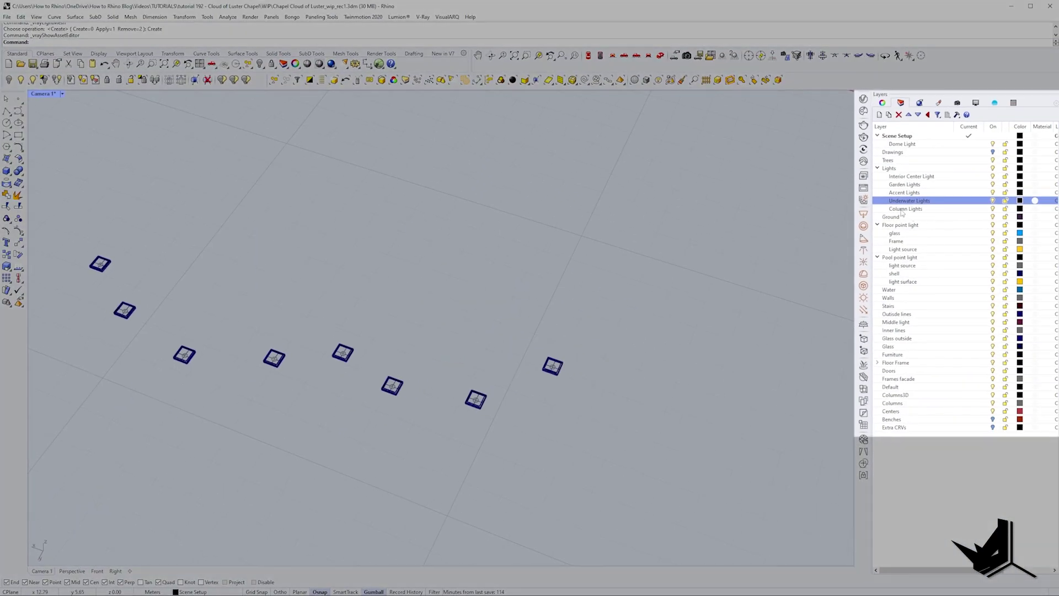
# Step: Show the rest of the model again and isolate all objects on the Column Lights layer
pyautogui.scroll(-8, 342, 303)
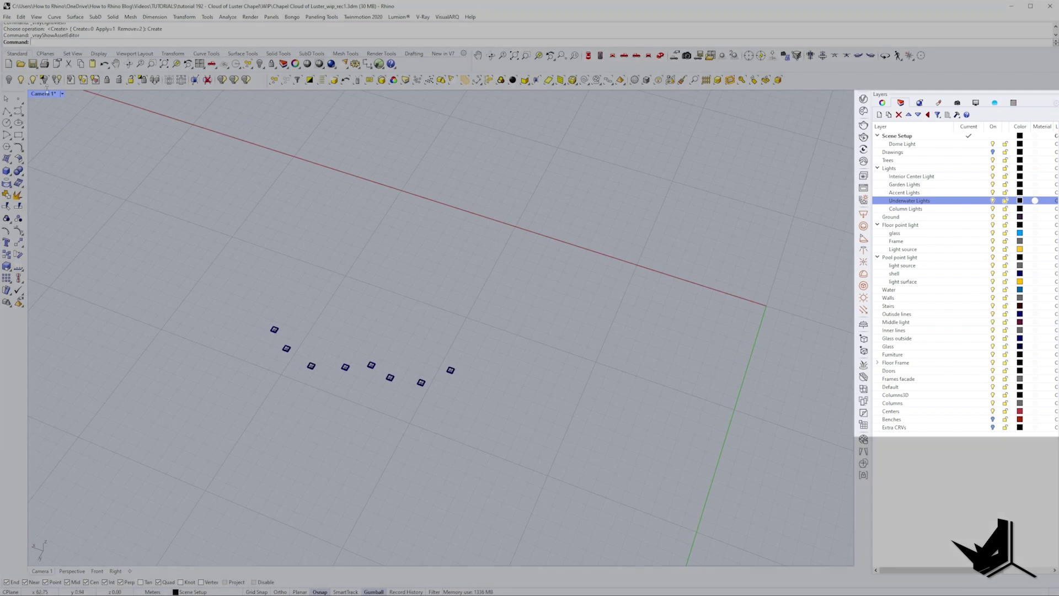
pyautogui.click(21, 80)
pyautogui.click(905, 208)
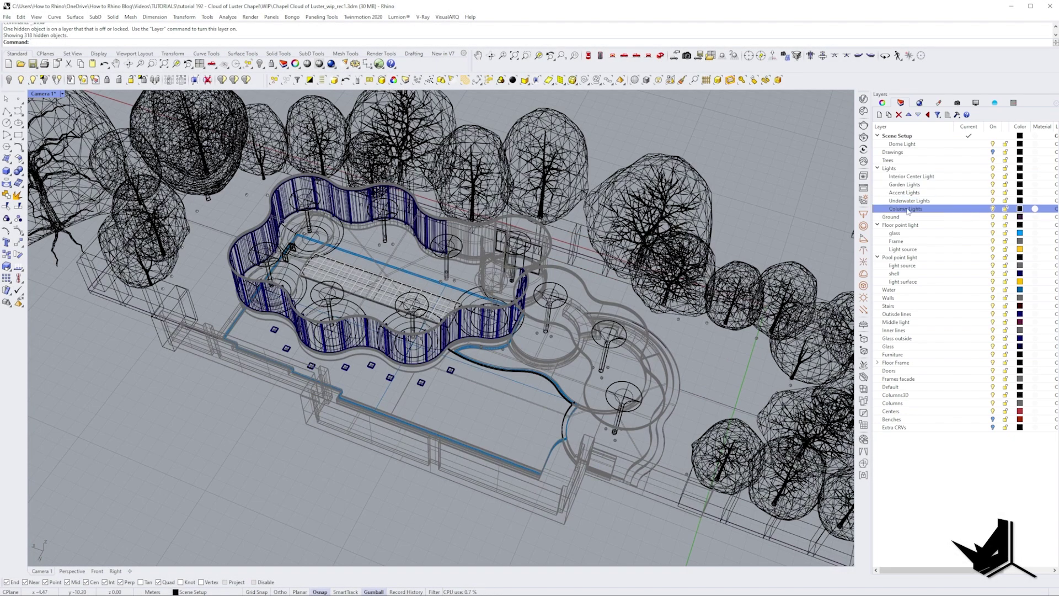
pyautogui.rightClick(906, 208)
pyautogui.click(956, 339)
pyautogui.click(45, 80)
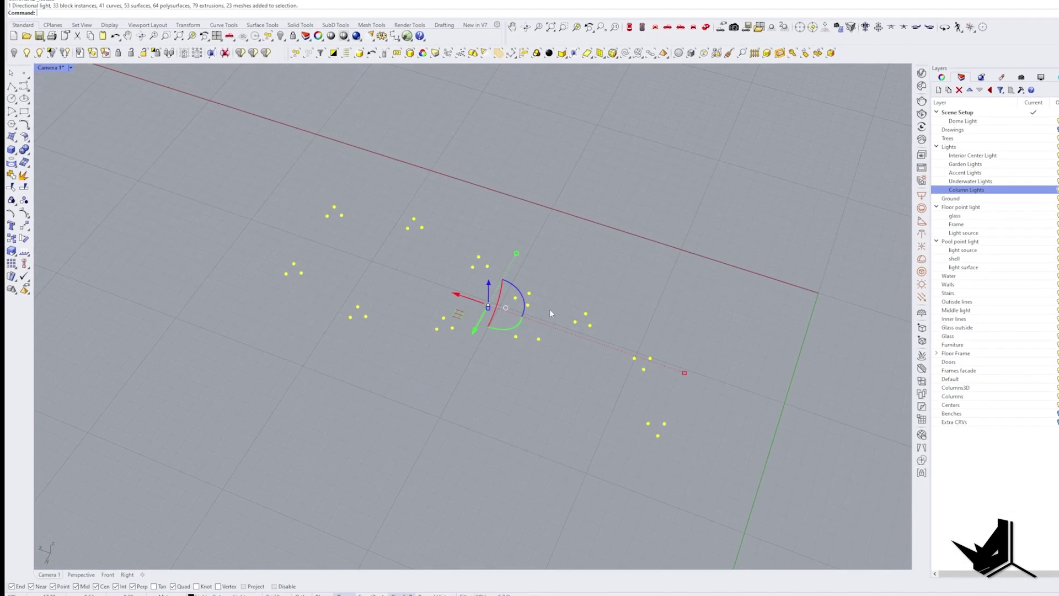
# Step: Open one of the Floor point light blocks for block editing and convert its inner light source to a V-Ray mesh light
pyautogui.keyDown('shift'); pyautogui.moveTo(532, 343); pyautogui.dragTo(447, 315, button='right'); pyautogui.keyUp('shift')
pyautogui.press('Escape')
pyautogui.scroll(10, 540, 414)
pyautogui.scroll(6, 629, 428)
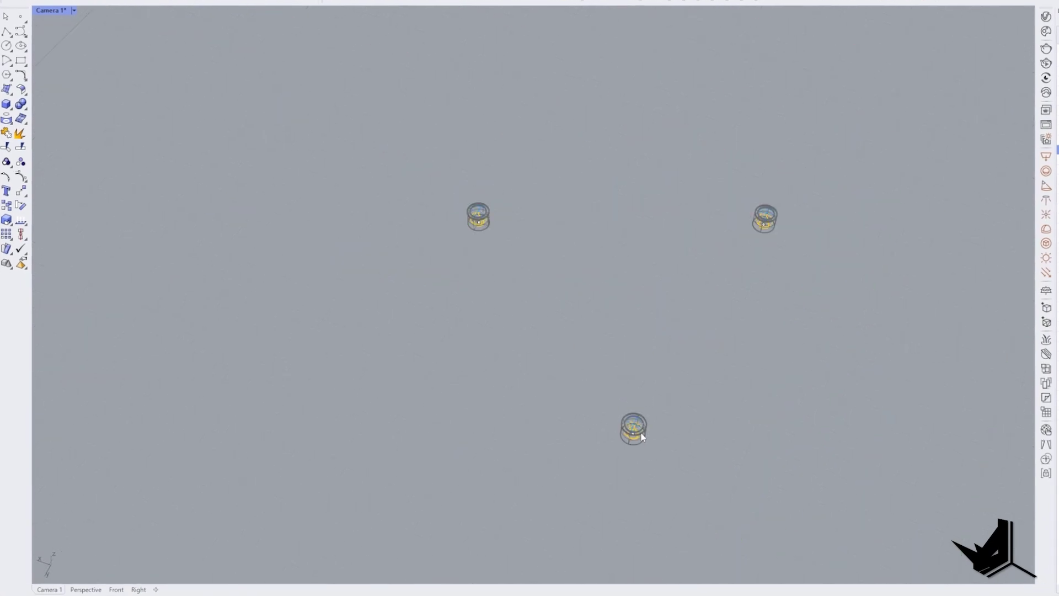
pyautogui.doubleClick(639, 443)
pyautogui.click(634, 427)
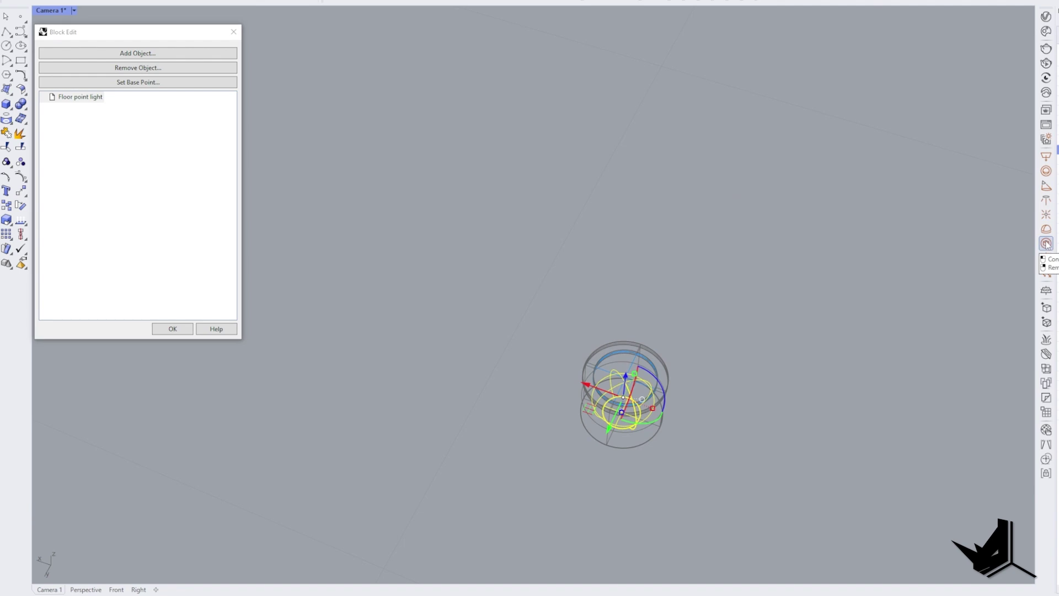
# Step: Rename the floor block's mesh light "Column Lights" in the V-Ray assets and finish editing the block
pyautogui.click(1047, 17)
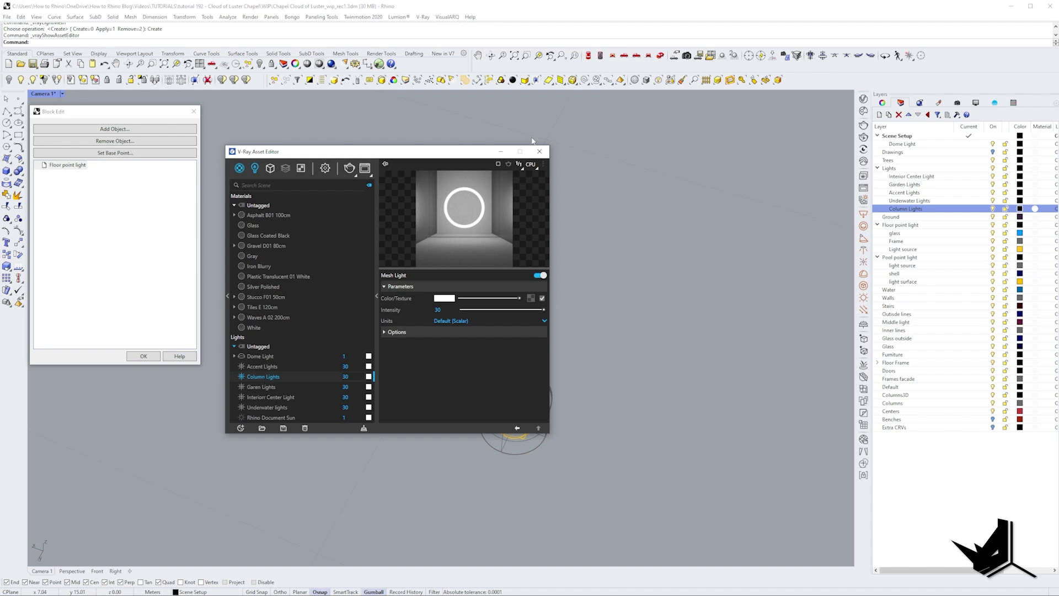
pyautogui.click(539, 151)
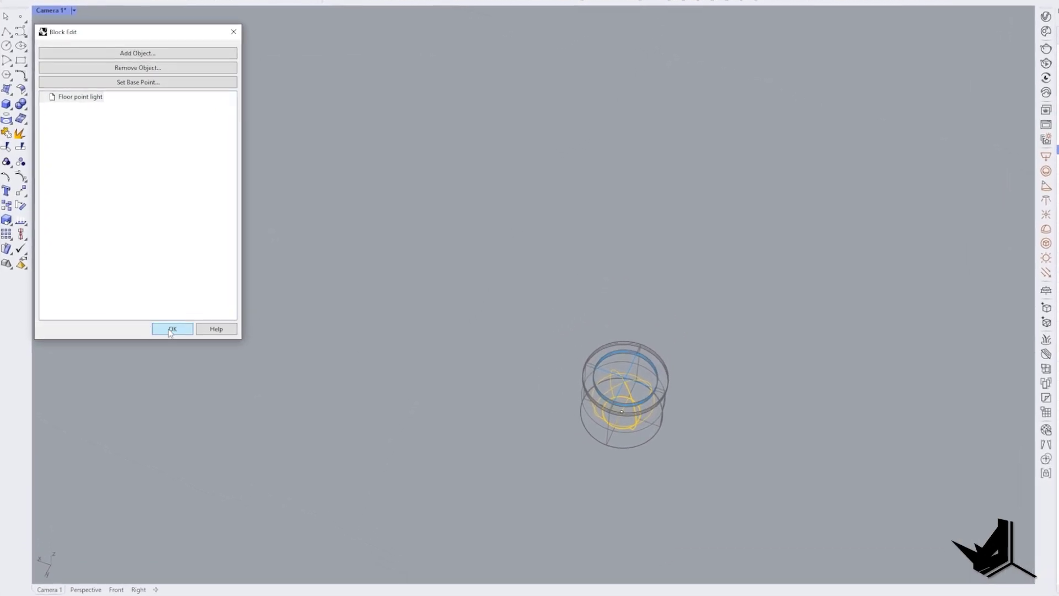
pyautogui.click(170, 333)
# Step: Unhide the full chapel model and frame the entire site from above
pyautogui.scroll(-20, 508, 363)
pyautogui.keyDown('shift'); pyautogui.moveTo(475, 298); pyautogui.dragTo(568, 309, button='right'); pyautogui.keyUp('shift')
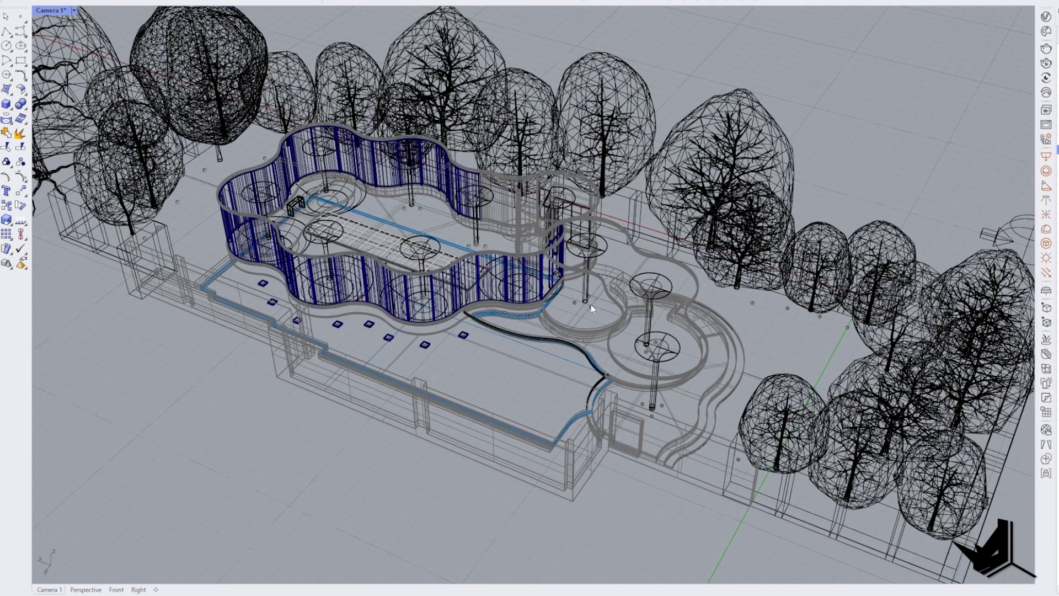
pyautogui.scroll(-4, 592, 309)
pyautogui.moveTo(592, 309); pyautogui.dragTo(536, 314, button='right')
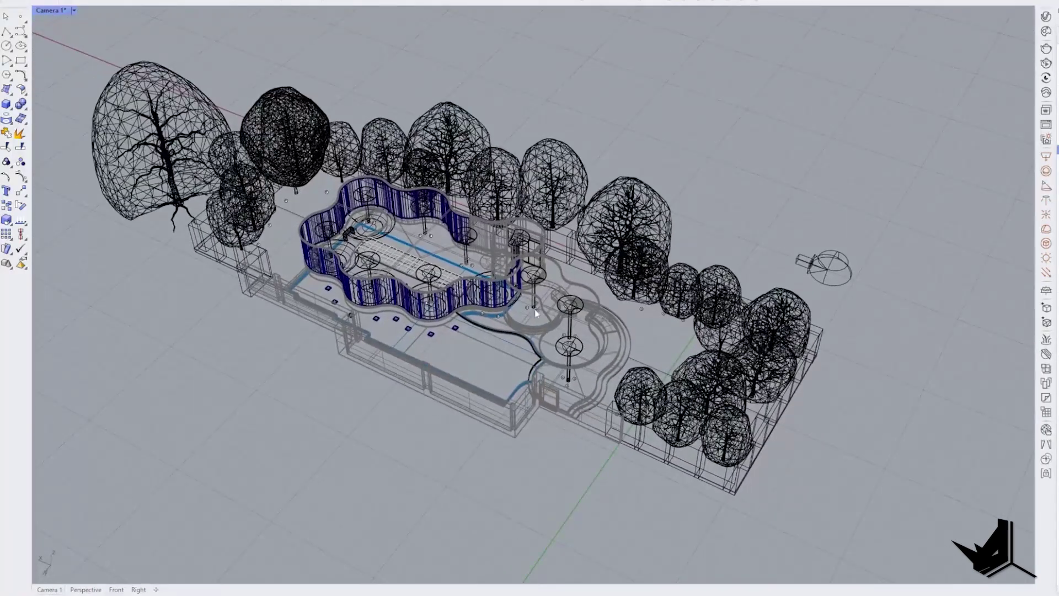
# Step: Set the V-Ray render output width to 1000 and run a test production render of the whole site
pyautogui.click(1046, 17)
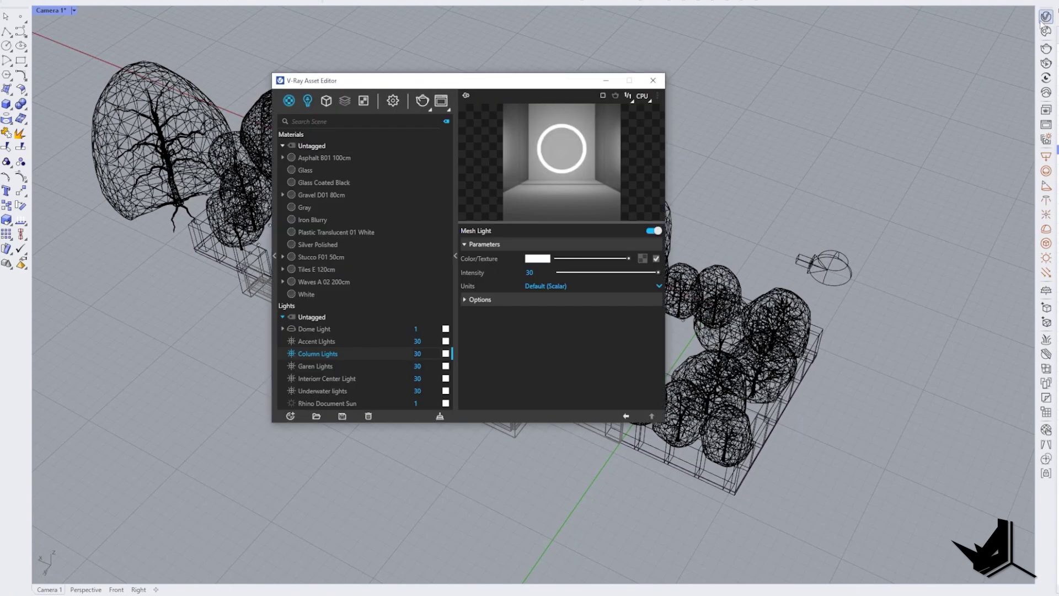
pyautogui.moveTo(462, 82); pyautogui.dragTo(278, 55)
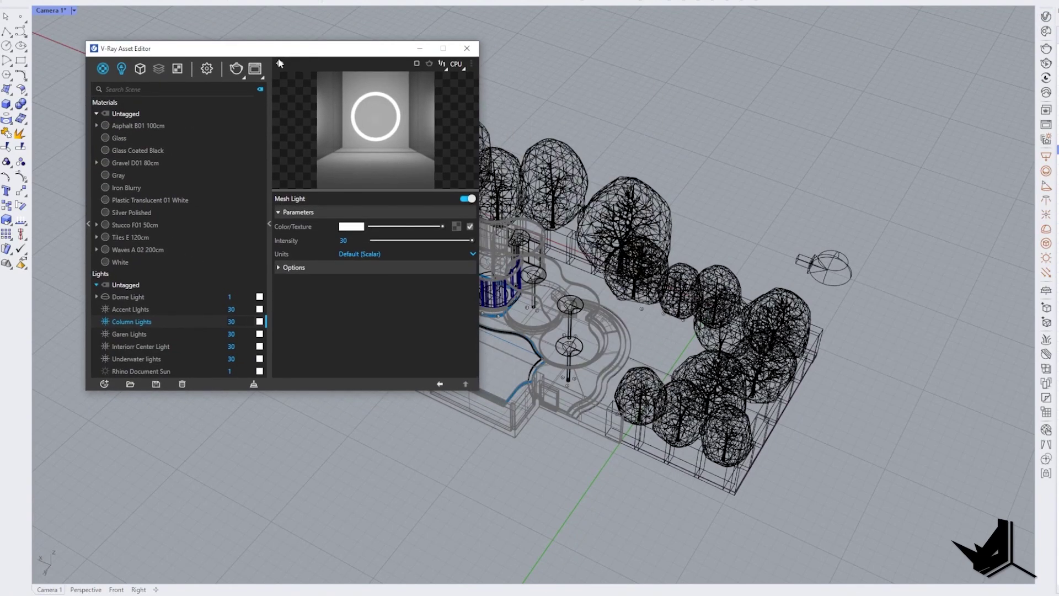
pyautogui.click(207, 69)
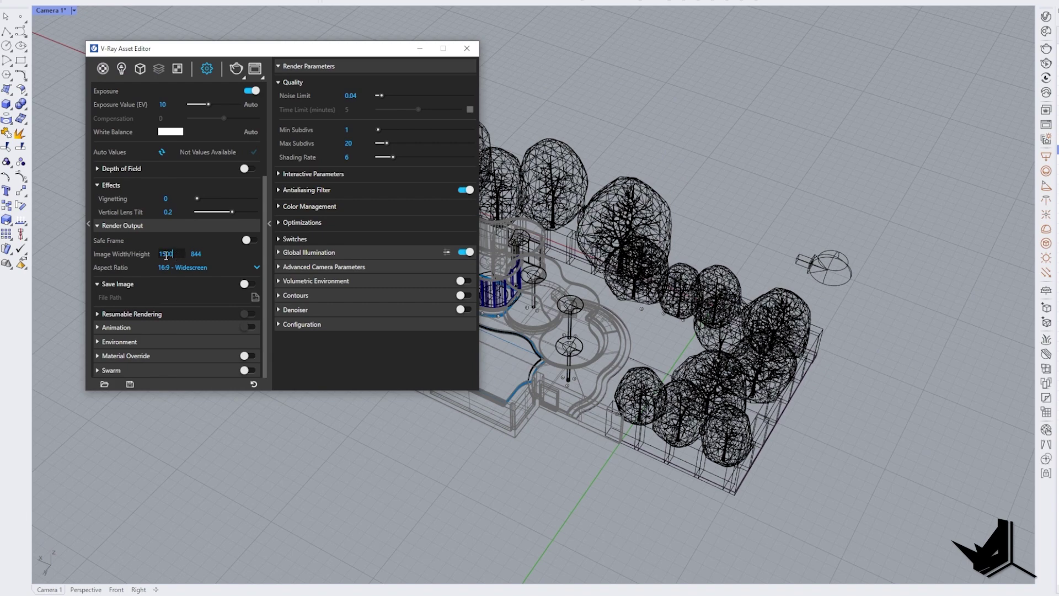
pyautogui.moveTo(166, 256); pyautogui.dragTo(146, 253)
pyautogui.write('1000')
pyautogui.press('Return')
pyautogui.click(236, 70)
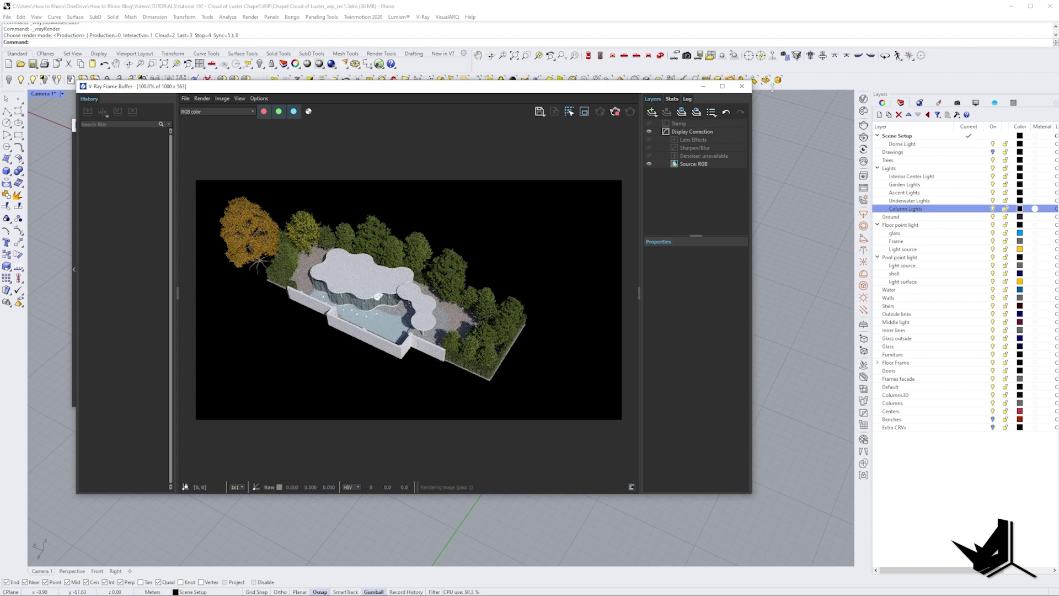
pyautogui.click(742, 86)
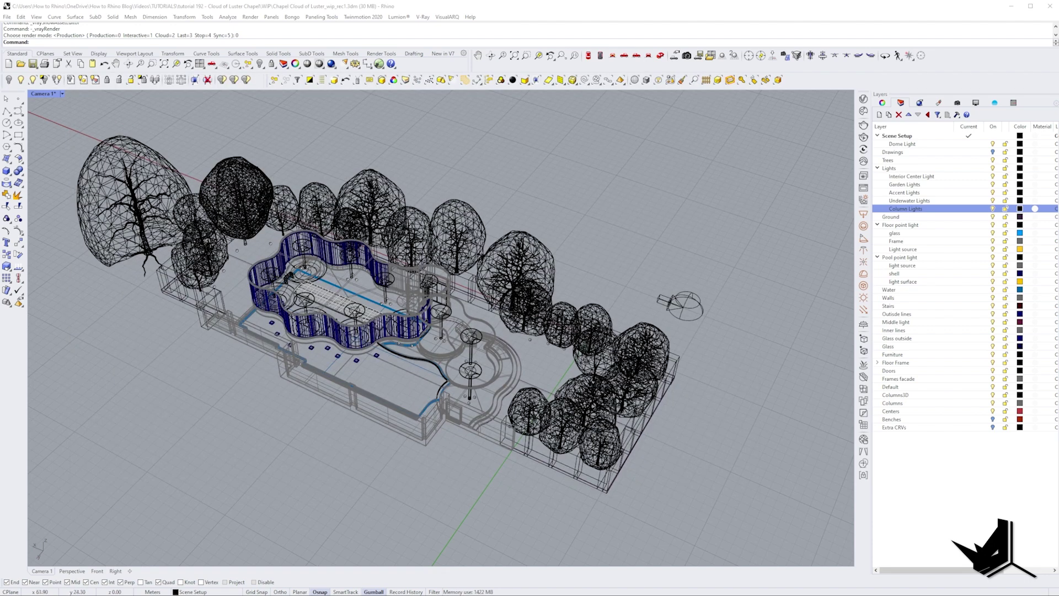
# Step: Examine the lighting in the reference photo of the chapel at dusk
pyautogui.moveTo(0, 353); pyautogui.dragTo(206, 121)
pyautogui.moveTo(376, 407); pyautogui.dragTo(716, 522)
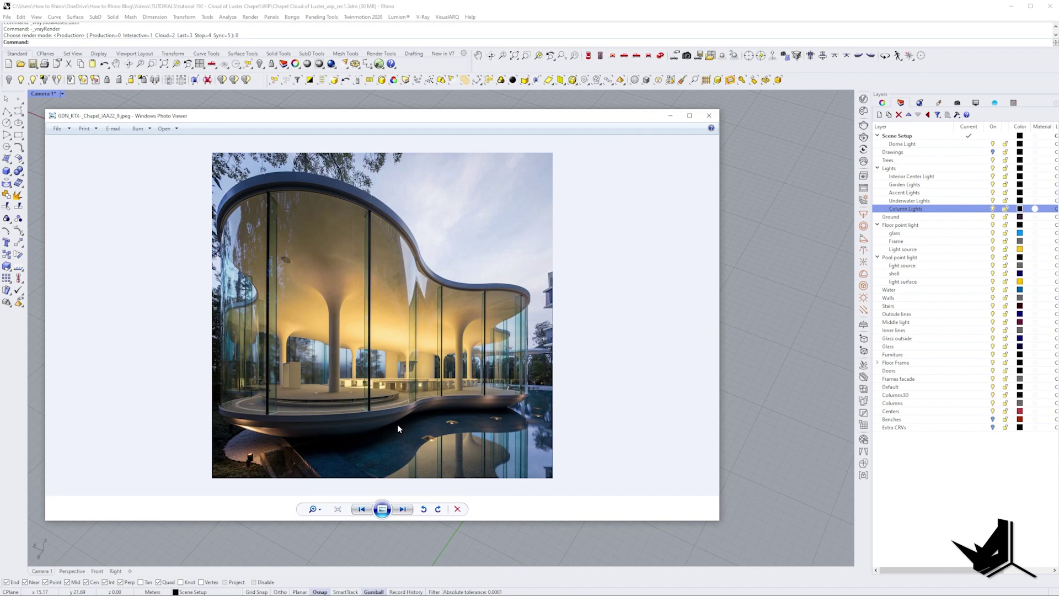
# Step: Restore the Camera 3 named view in the viewport
pyautogui.click(976, 104)
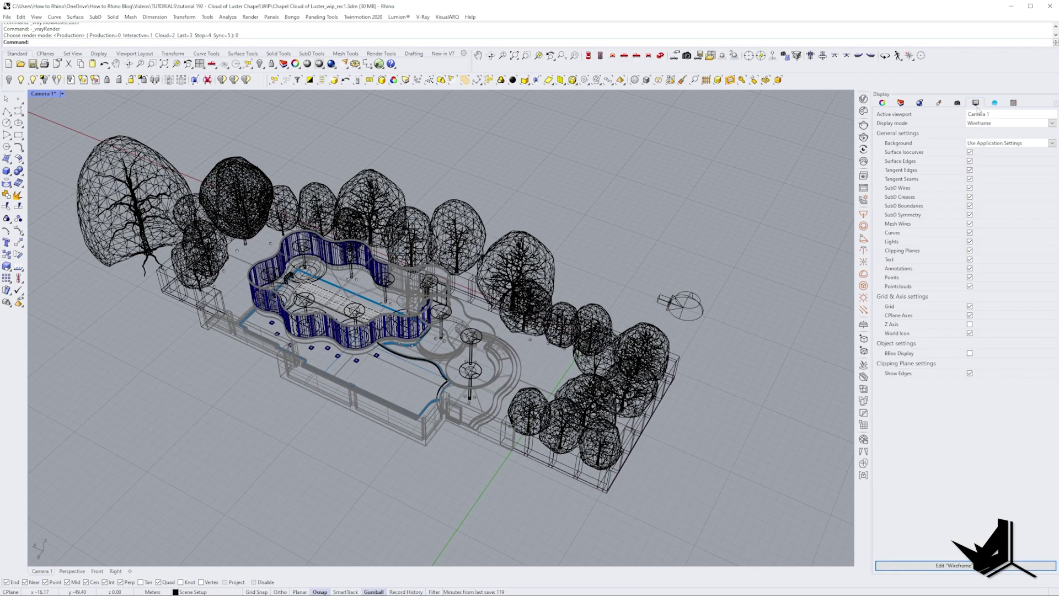
pyautogui.click(958, 102)
pyautogui.doubleClick(985, 143)
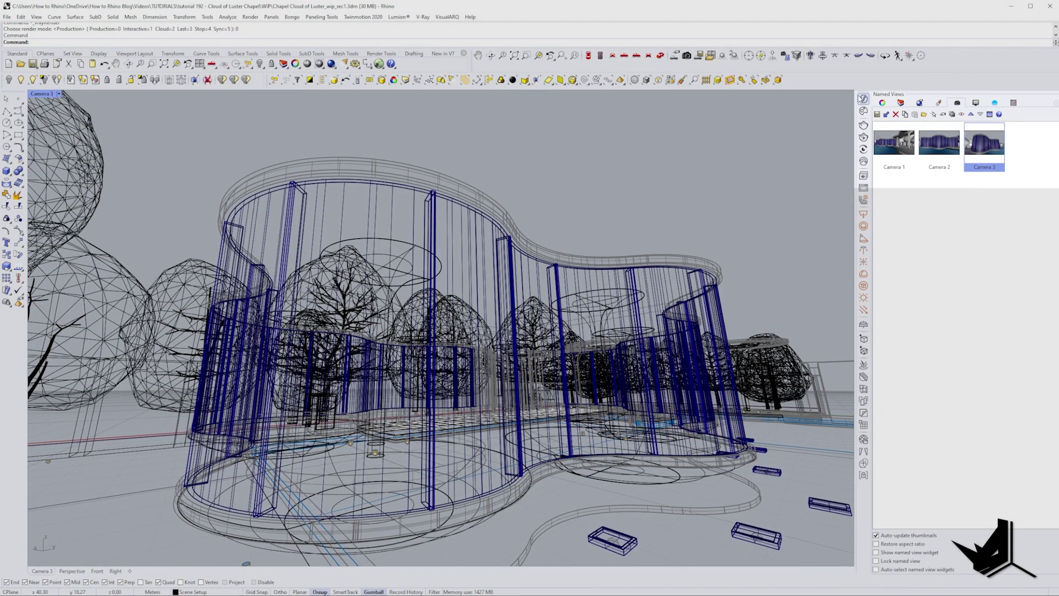
# Step: Run a V-Ray test render of the Camera 3 view and compare it with the dusk reference photo
pyautogui.click(863, 99)
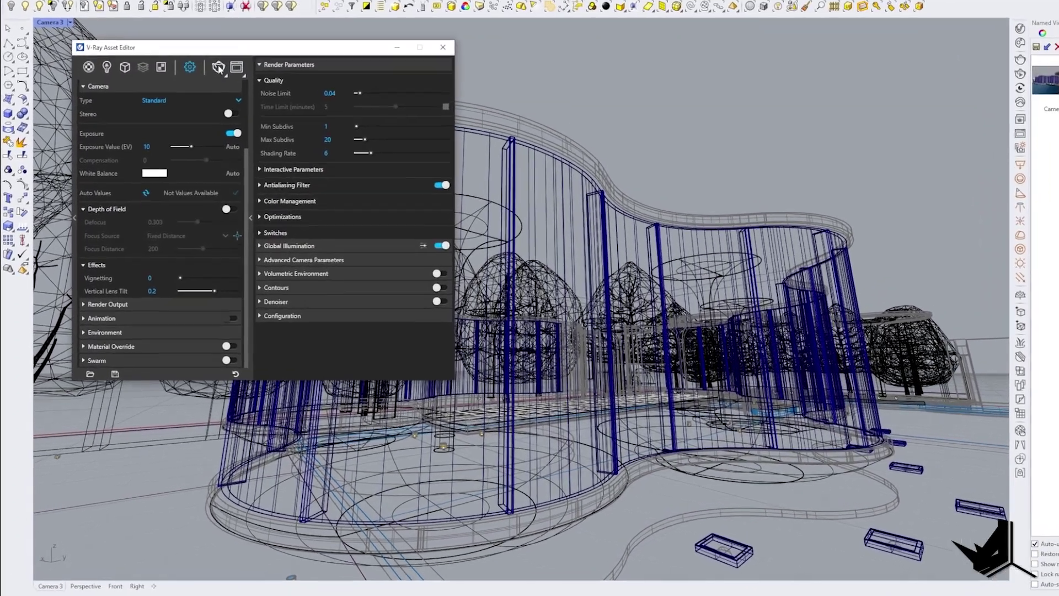
pyautogui.click(219, 67)
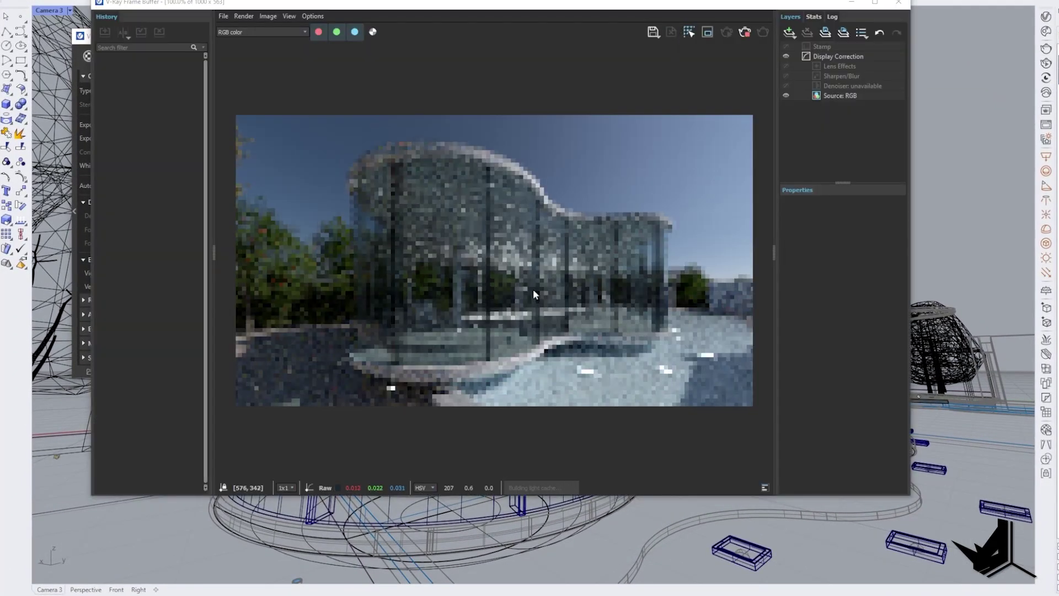
pyautogui.moveTo(318, 595)
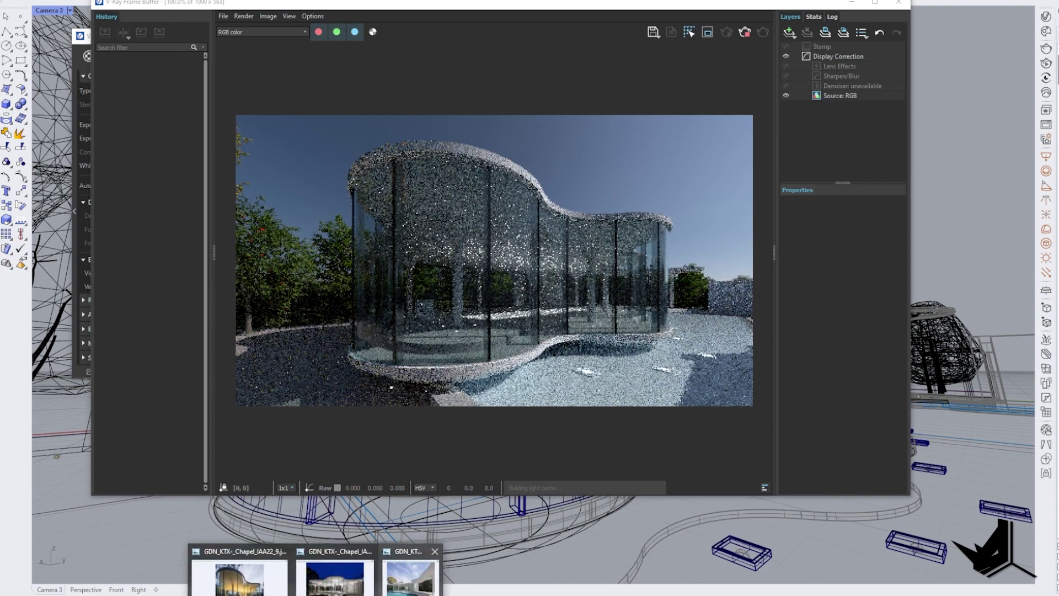
pyautogui.click(238, 579)
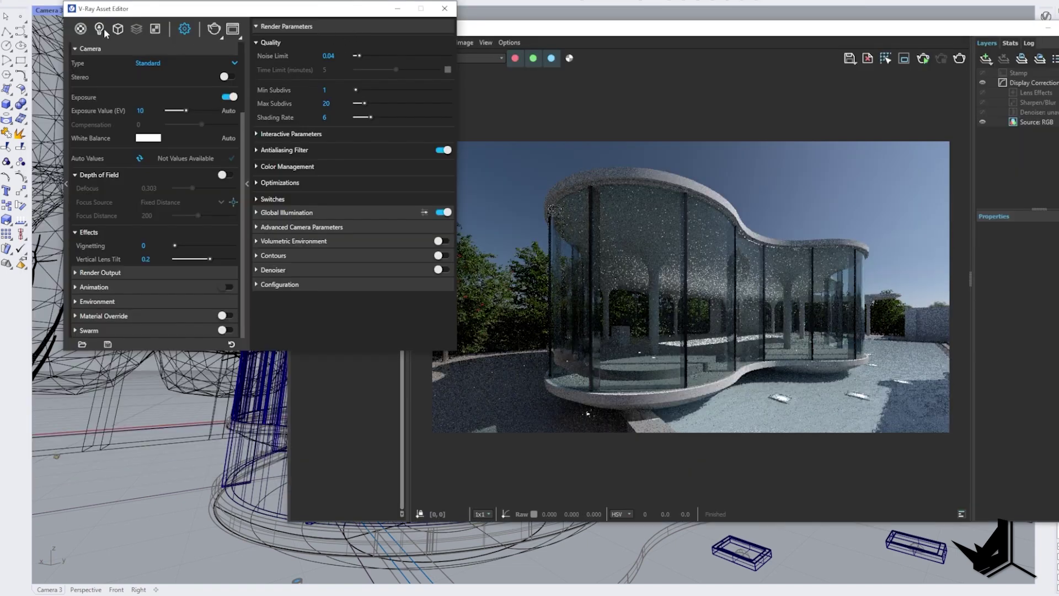
# Step: Set the Dome Light intensity to 0.1 in the V-Ray lights
pyautogui.click(100, 28)
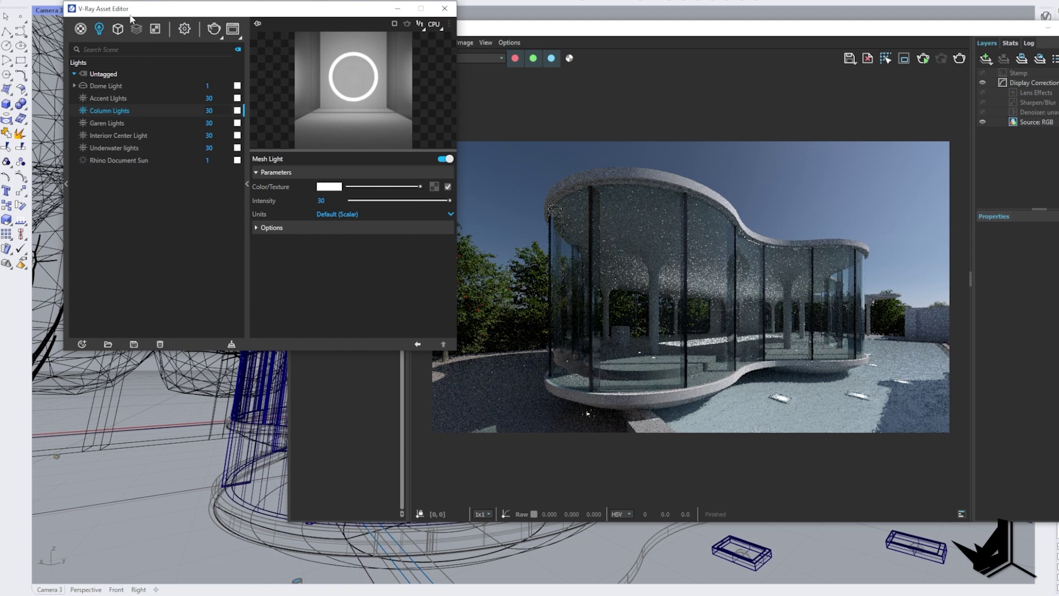
pyautogui.click(132, 88)
pyautogui.write('0.1')
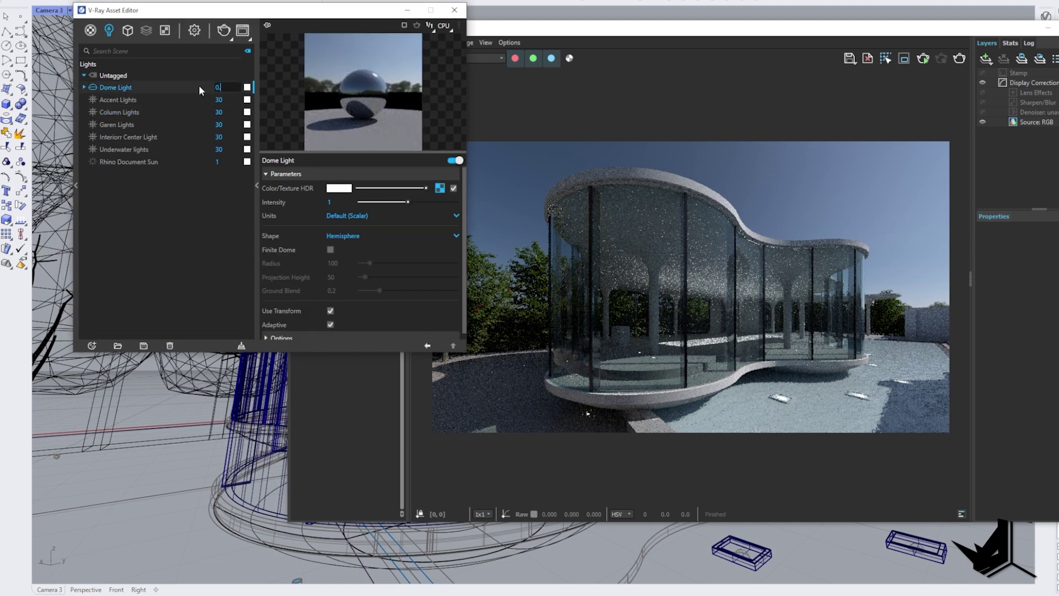
pyautogui.press('Return')
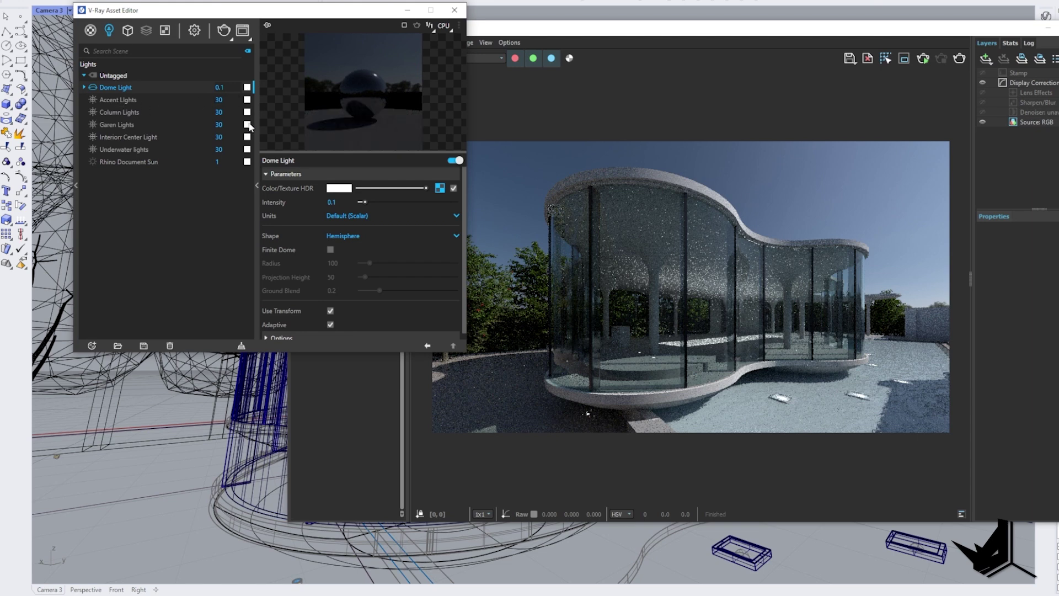
# Step: Give the Accent Lights a warm colour with a temperature of 3422 K and set their intensity to 300
pyautogui.click(211, 99)
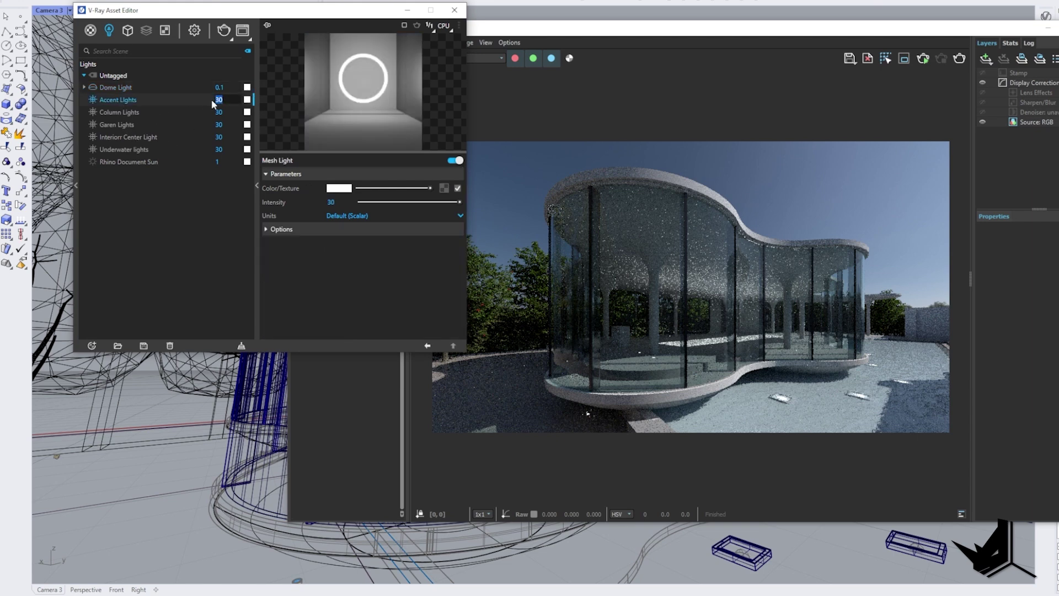
pyautogui.click(247, 99)
pyautogui.click(722, 313)
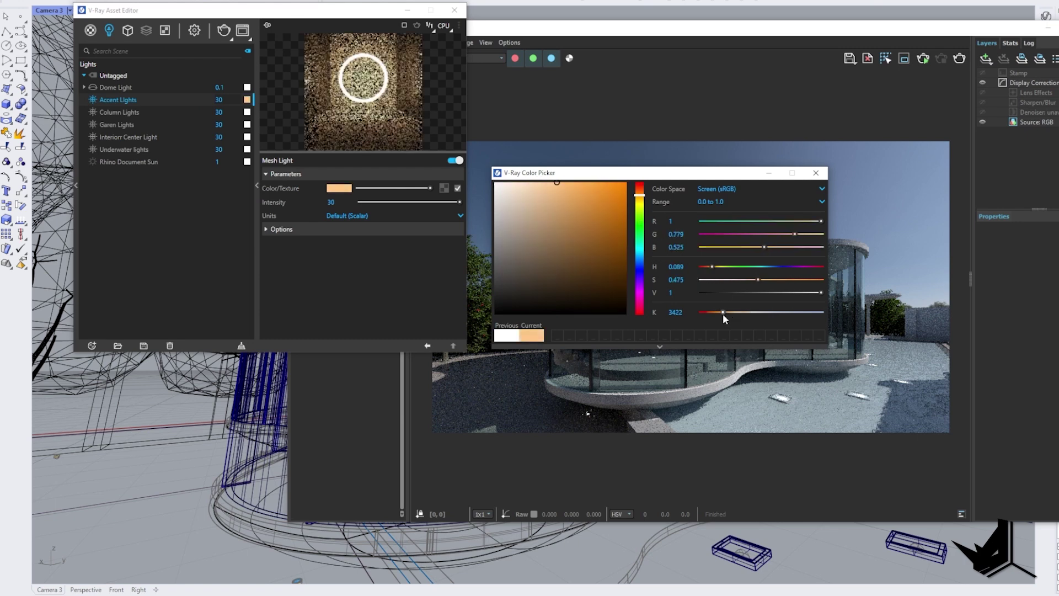
pyautogui.click(219, 257)
pyautogui.click(228, 100)
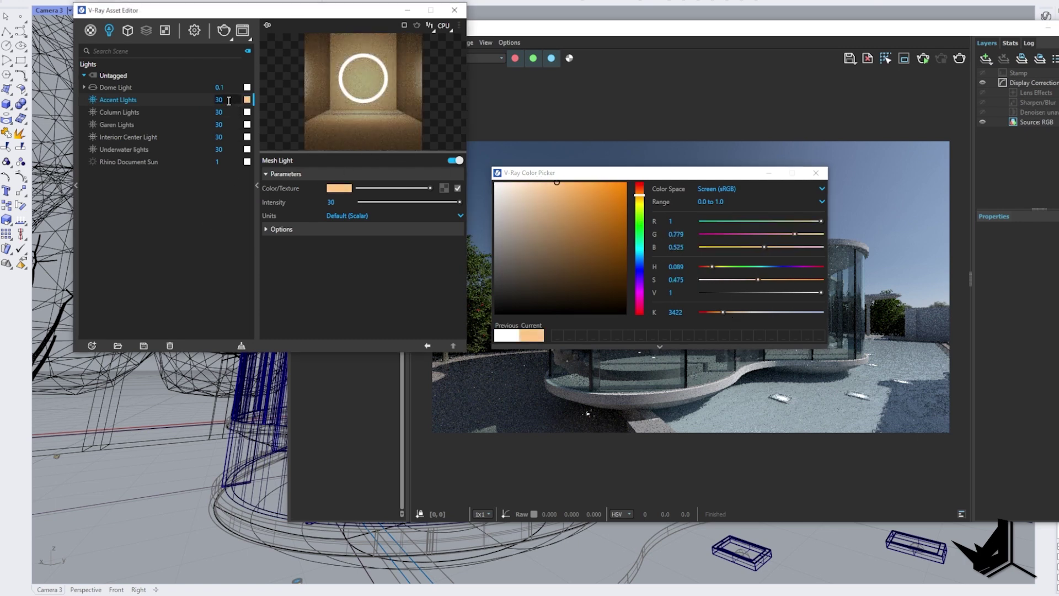
pyautogui.write('0')
pyautogui.press('Return')
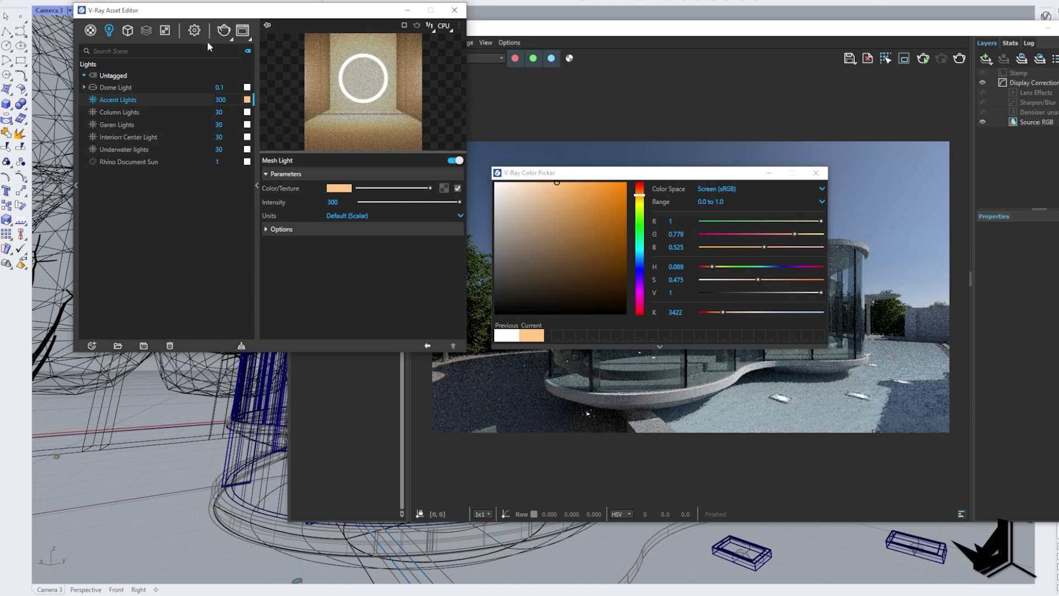
# Step: Test render the Camera 3 view with the adjusted lights and place the dusk reference photo beside the result
pyautogui.click(225, 32)
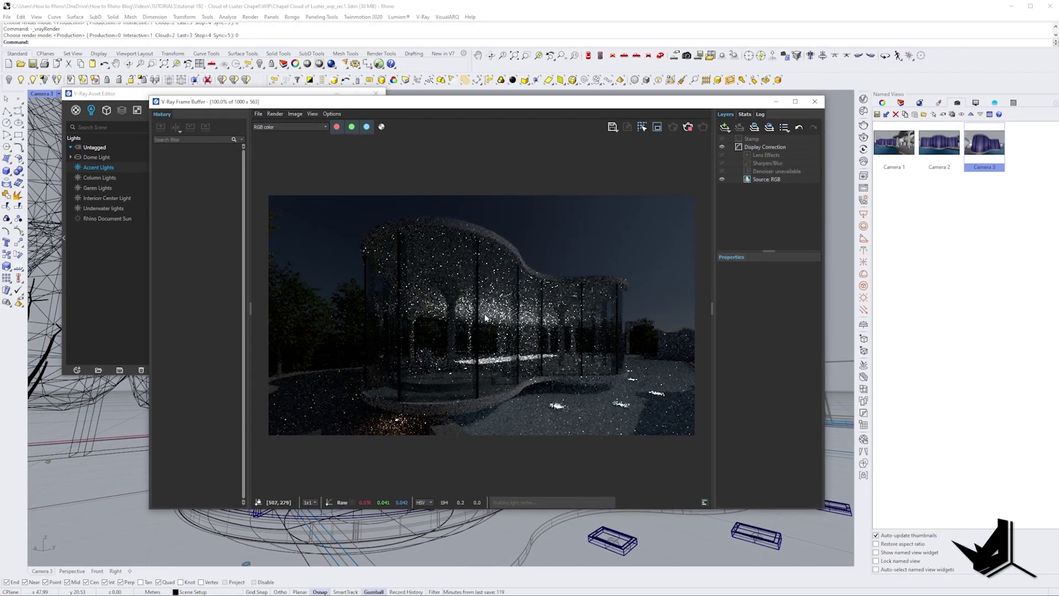
pyautogui.moveTo(262, 595)
pyautogui.click(199, 568)
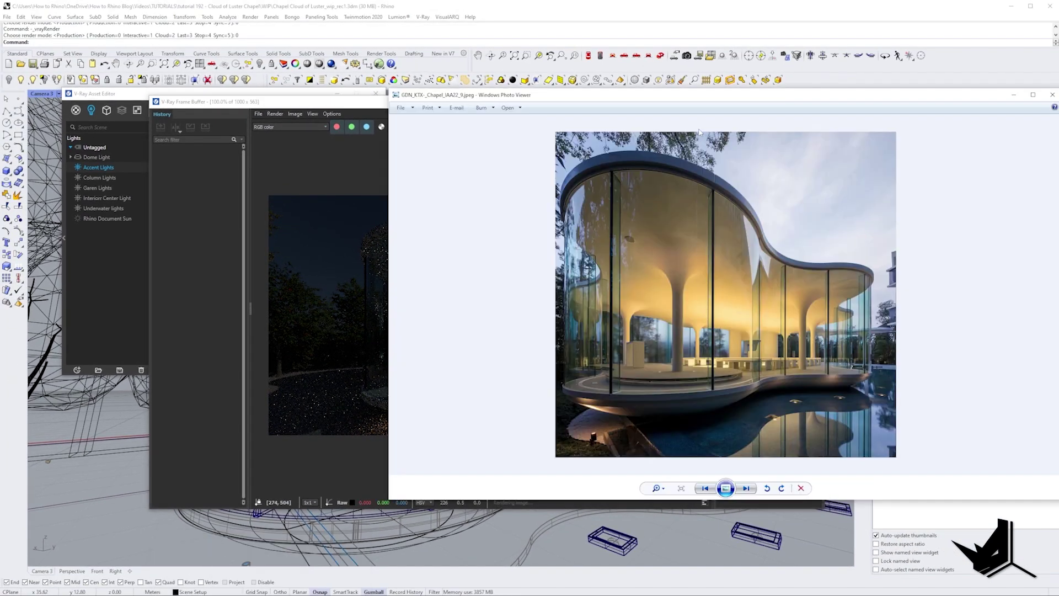
pyautogui.moveTo(664, 100); pyautogui.dragTo(519, 103)
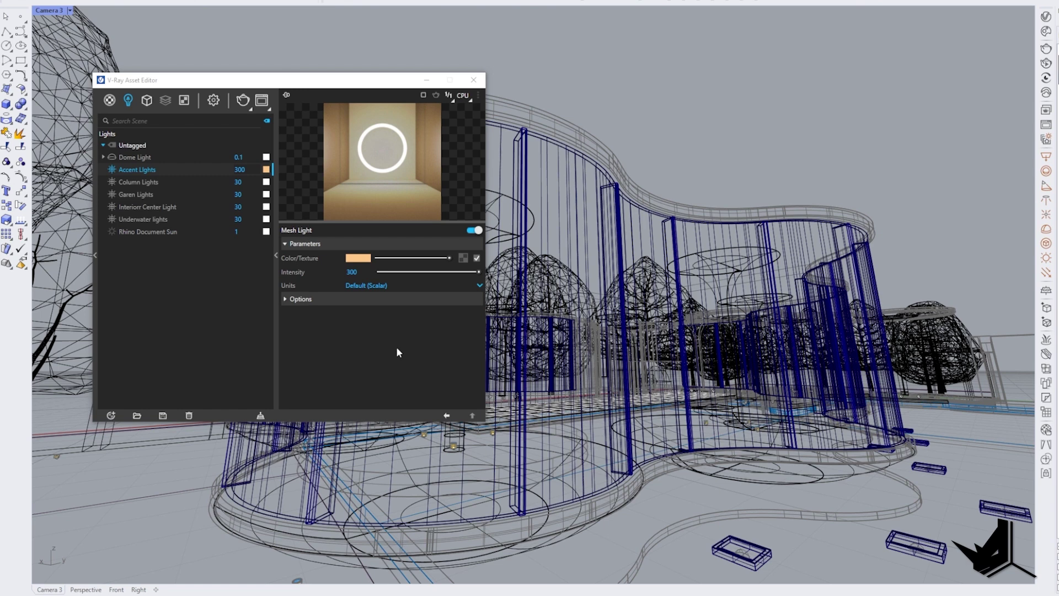
# Step: Add a Light Mix render element and group it by Group Instances
pyautogui.click(111, 415)
pyautogui.moveTo(157, 352)
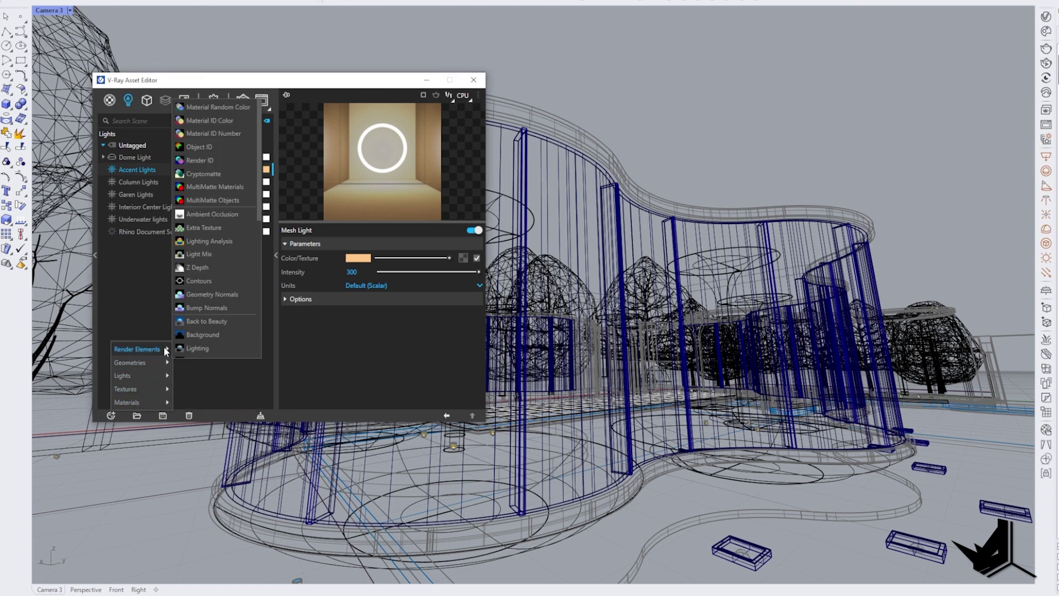
pyautogui.click(205, 254)
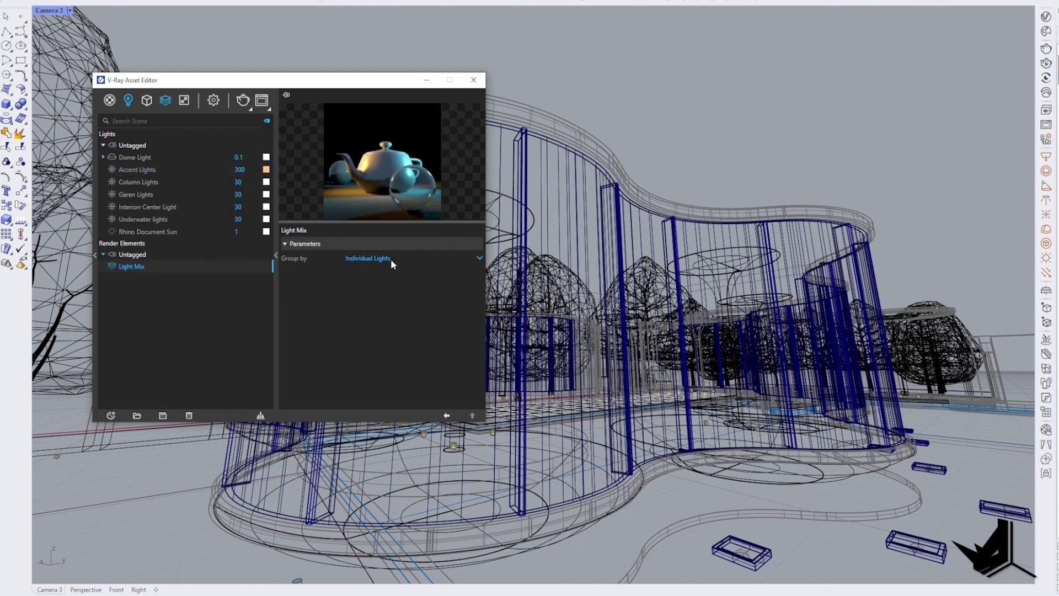
pyautogui.click(415, 258)
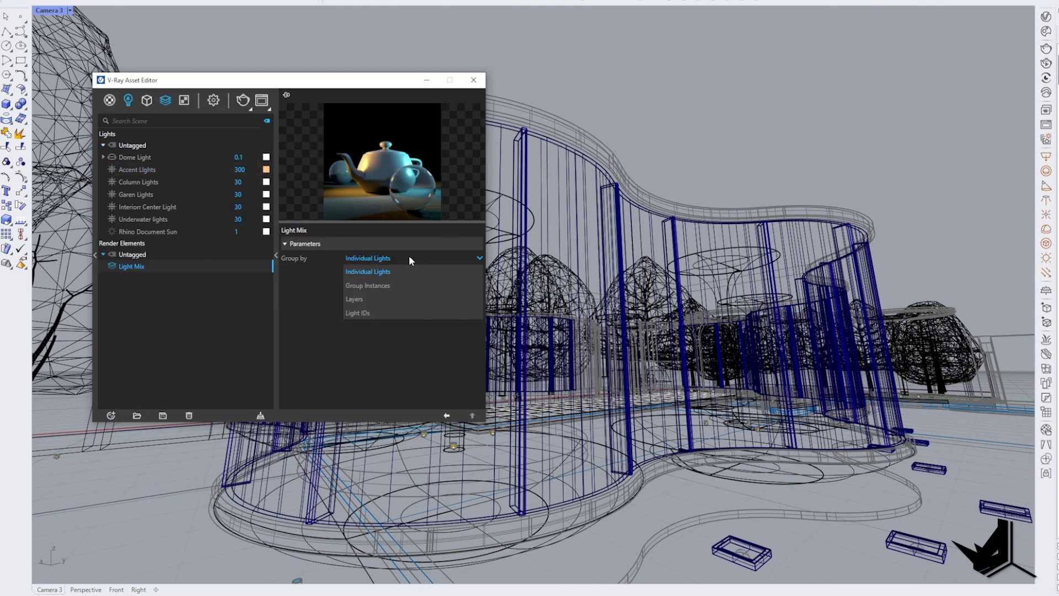
pyautogui.click(381, 287)
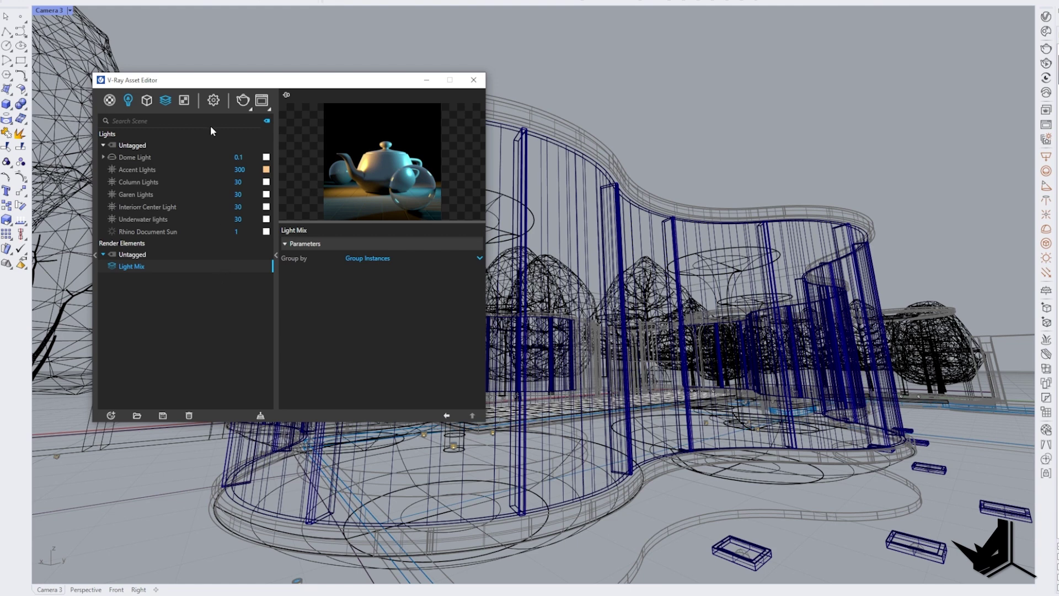
# Step: Open the V-Ray render settings and restore the Camera 1 named view
pyautogui.click(213, 101)
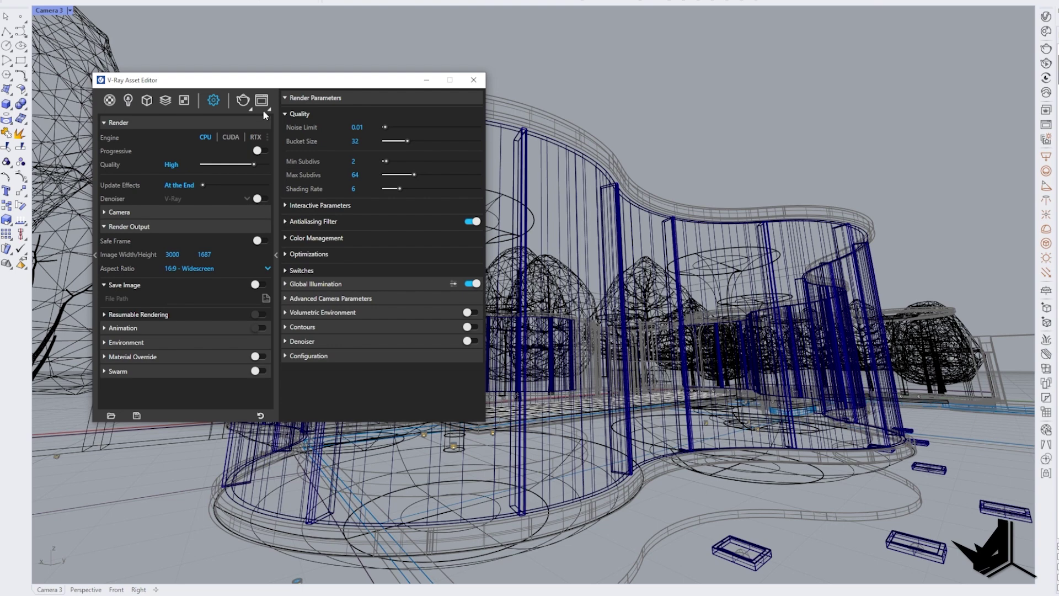
pyautogui.moveTo(272, 85); pyautogui.dragTo(300, 87)
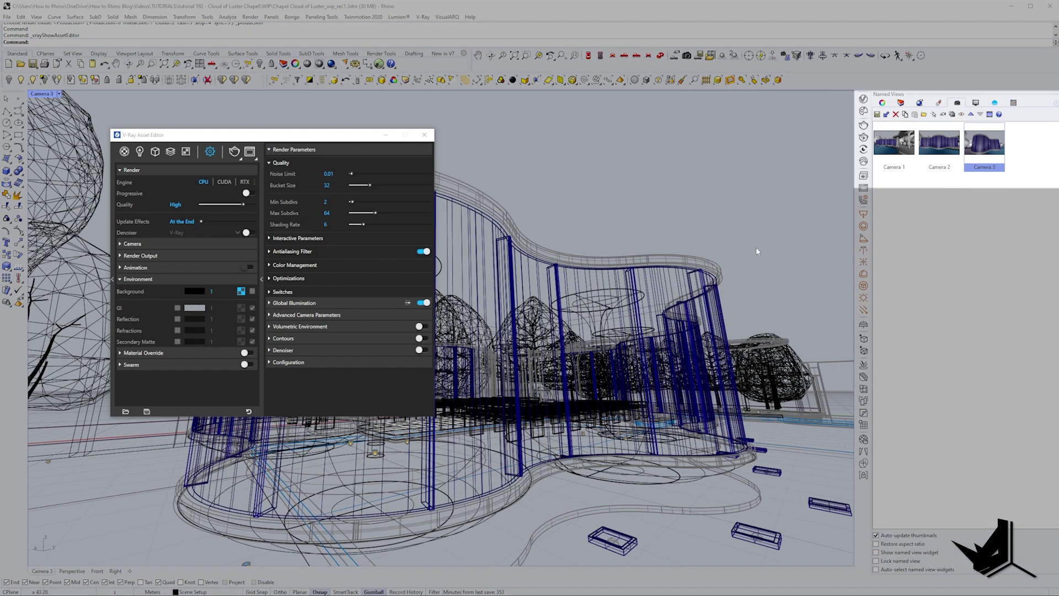
pyautogui.doubleClick(896, 146)
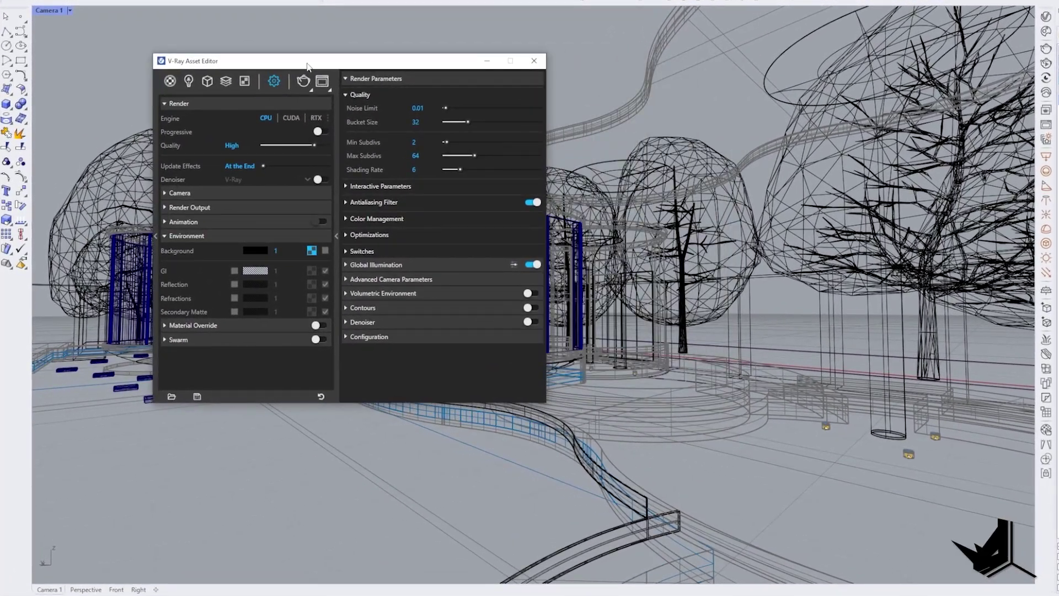
# Step: Set the Dome Light intensity to 0.3 in the V-Ray lights
pyautogui.click(190, 81)
pyautogui.moveTo(235, 63); pyautogui.dragTo(174, 35)
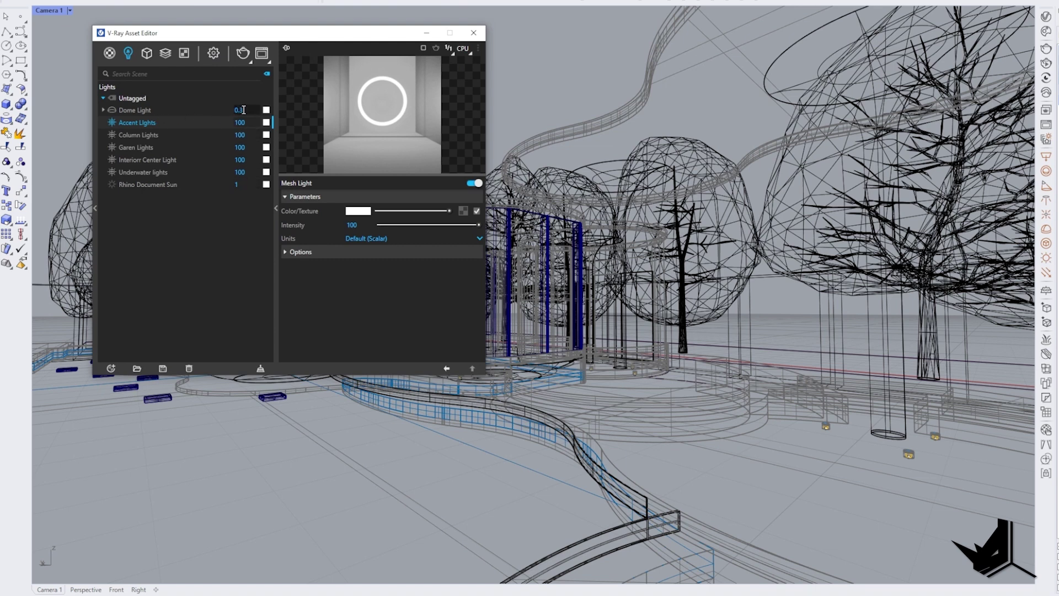
pyautogui.moveTo(274, 31); pyautogui.dragTo(268, 47)
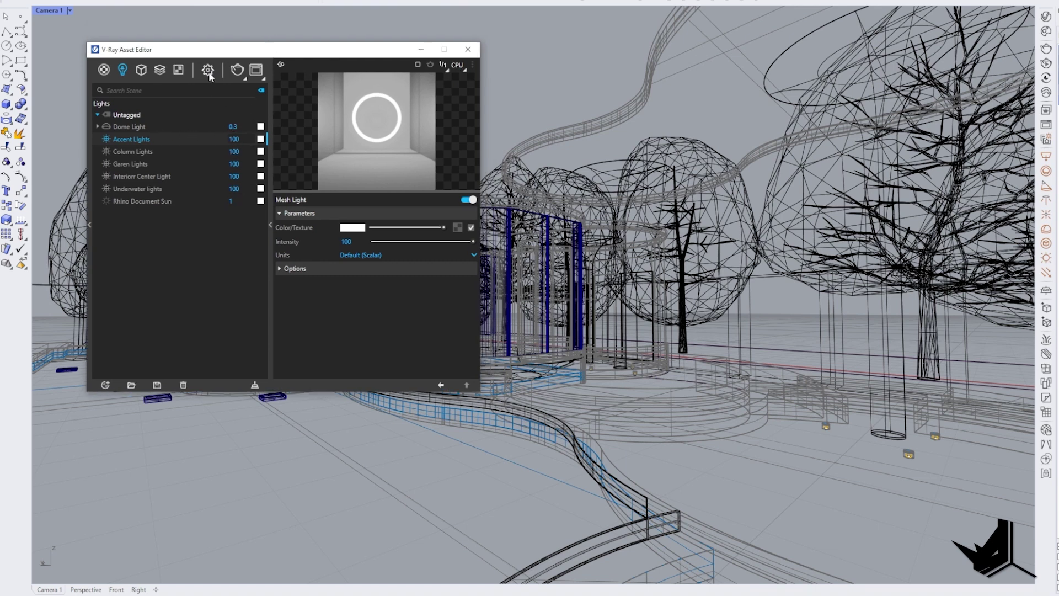
# Step: Render the Camera 1 view with V-Ray and reveal the LightMix controls beside the finished image
pyautogui.click(208, 70)
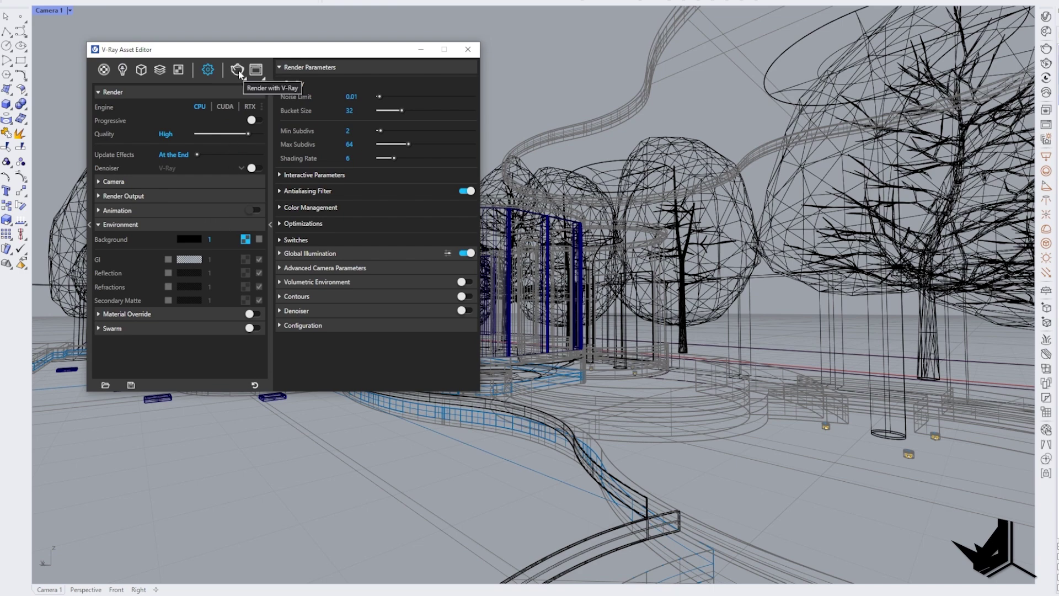
pyautogui.click(237, 71)
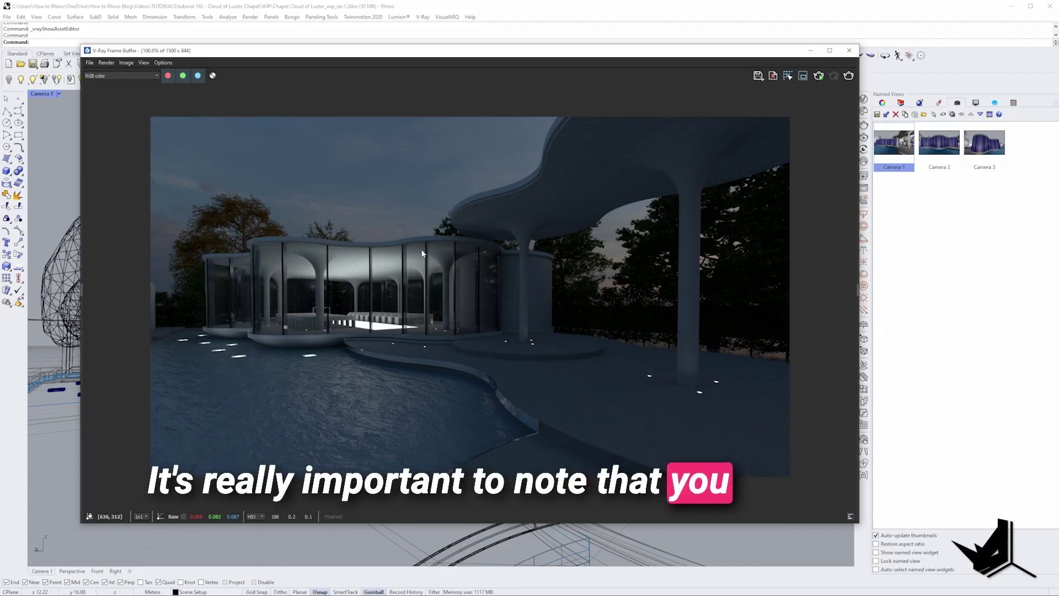
pyautogui.moveTo(652, 55); pyautogui.dragTo(649, 55)
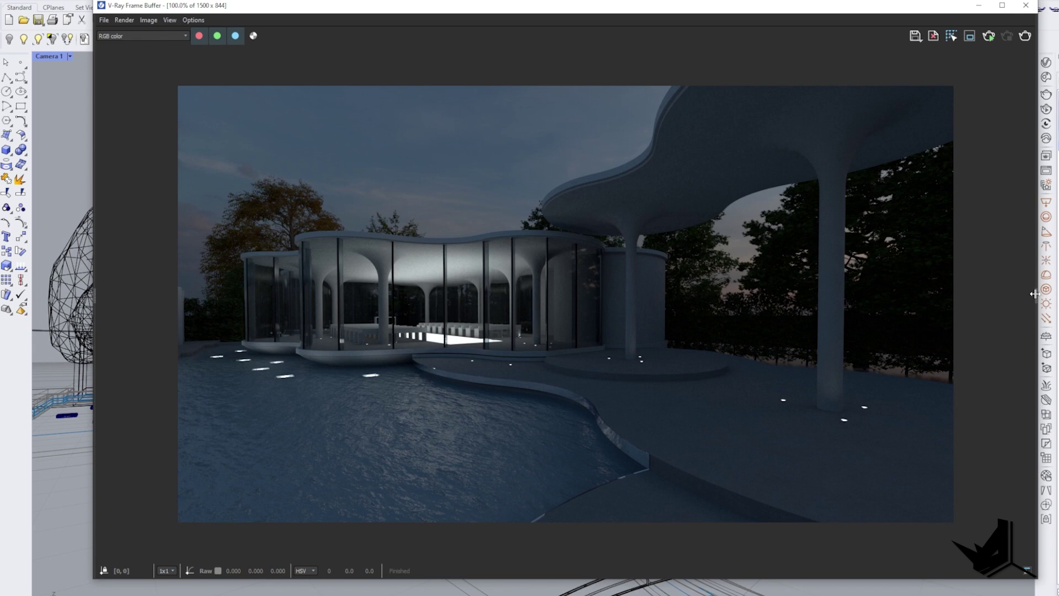
pyautogui.moveTo(1034, 293); pyautogui.dragTo(906, 285)
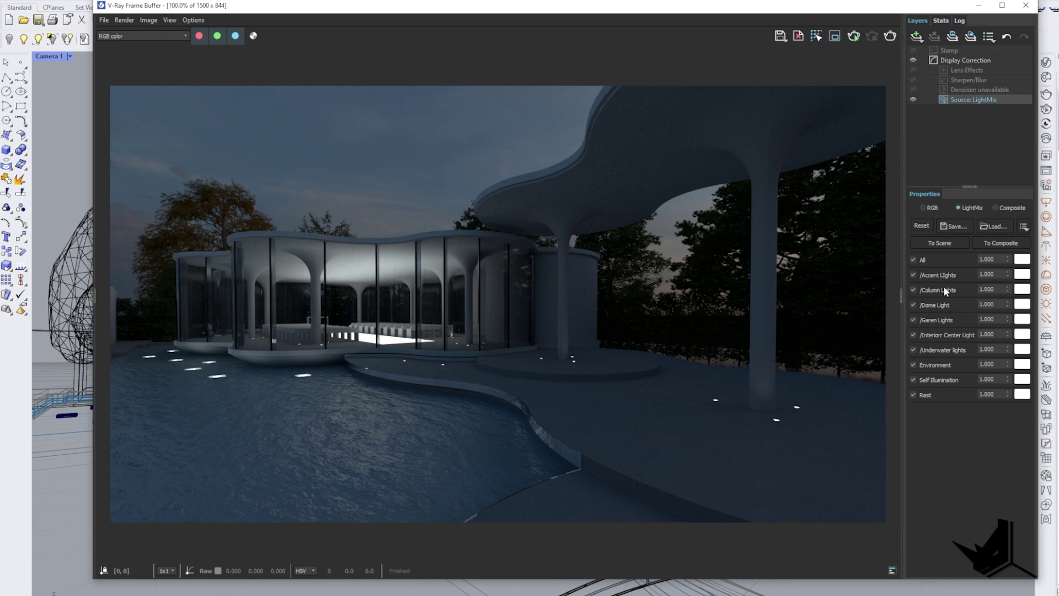
# Step: Compare the scene's list of V-Ray lights with the light entries in the frame buffer's LightMix
pyautogui.click(1047, 64)
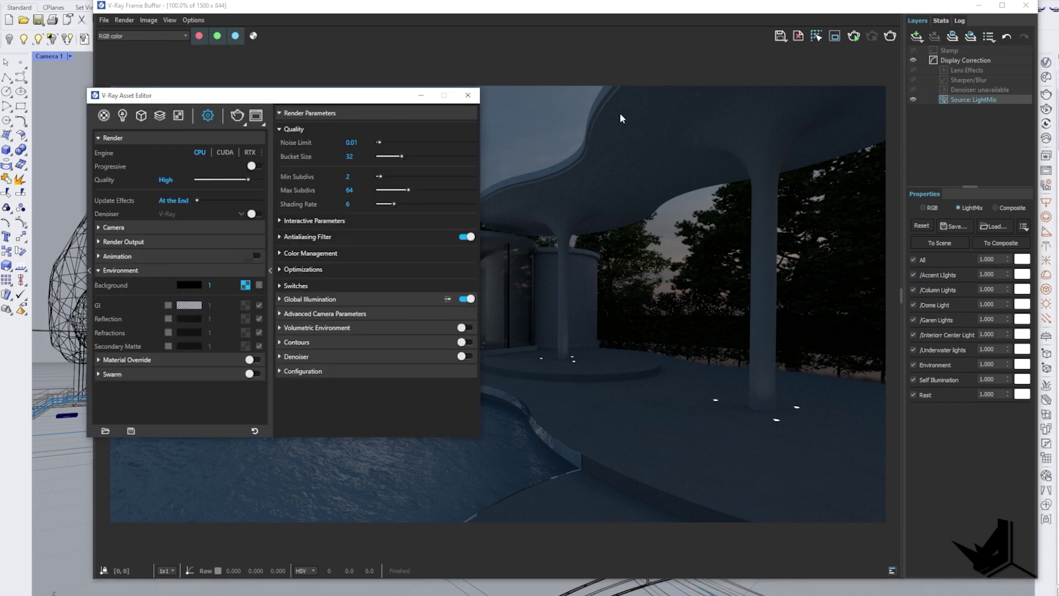
pyautogui.moveTo(332, 98); pyautogui.dragTo(469, 108)
pyautogui.click(262, 127)
pyautogui.moveTo(314, 107); pyautogui.dragTo(554, 130)
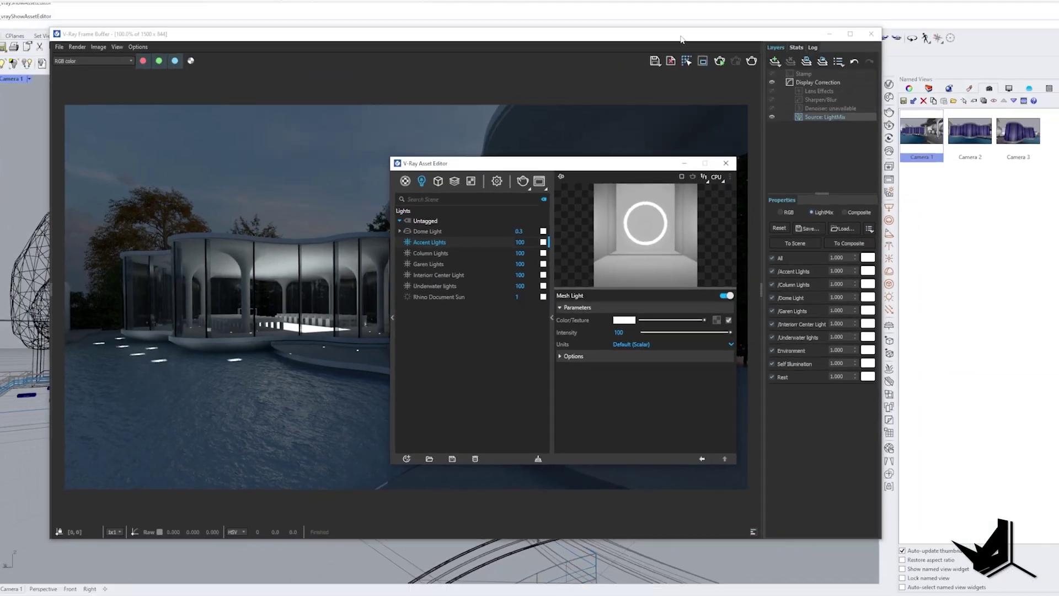
pyautogui.moveTo(808, 8); pyautogui.dragTo(844, 17)
pyautogui.moveTo(698, 63); pyautogui.dragTo(698, 64)
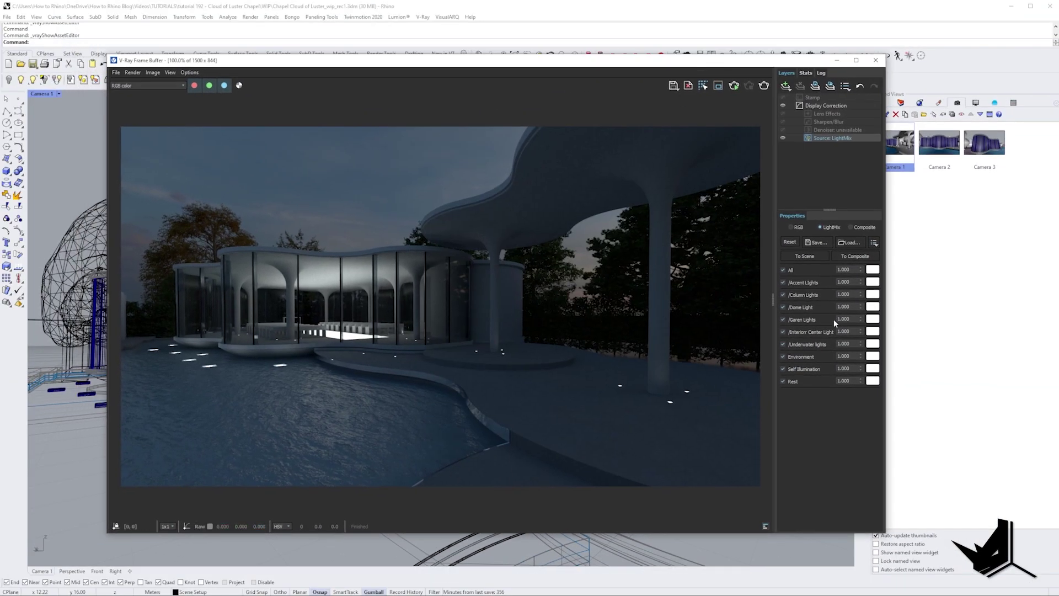
# Step: Set the Column Lights multiplier in the LightMix to 3
pyautogui.click(846, 295)
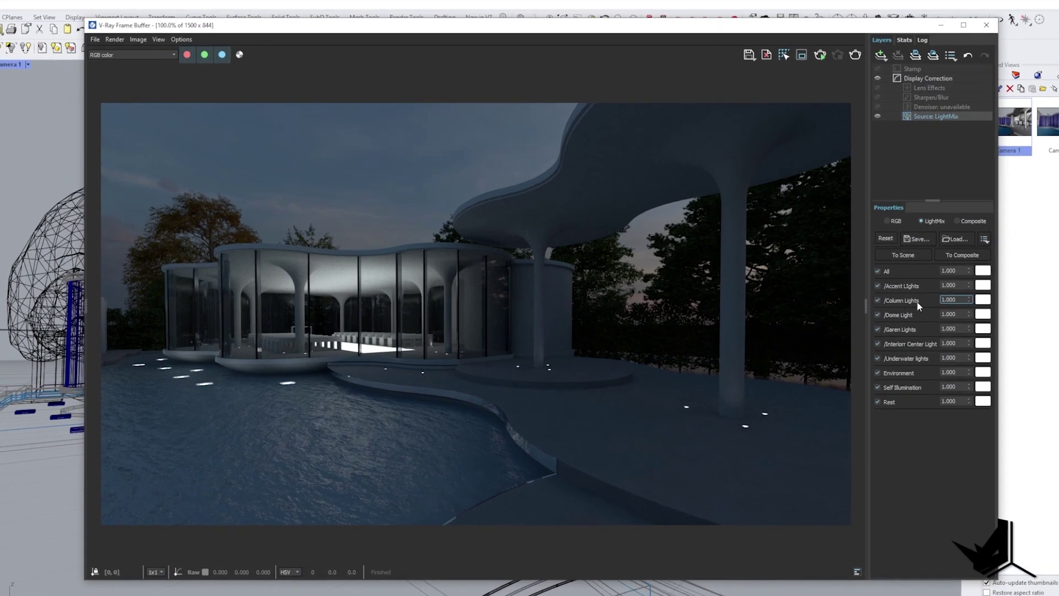
pyautogui.doubleClick(959, 299)
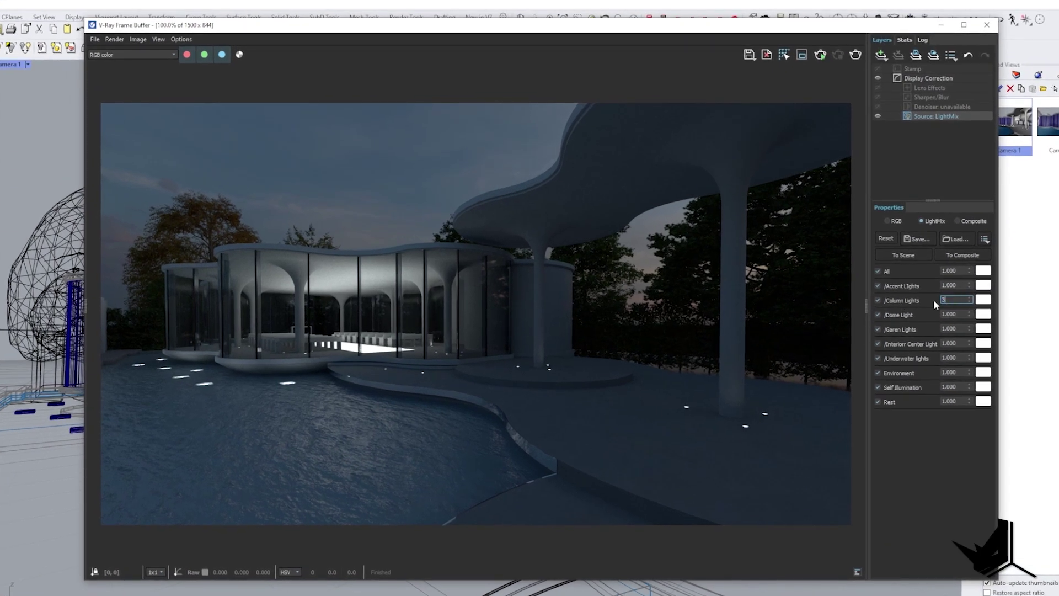
pyautogui.write('3')
pyautogui.press('Return')
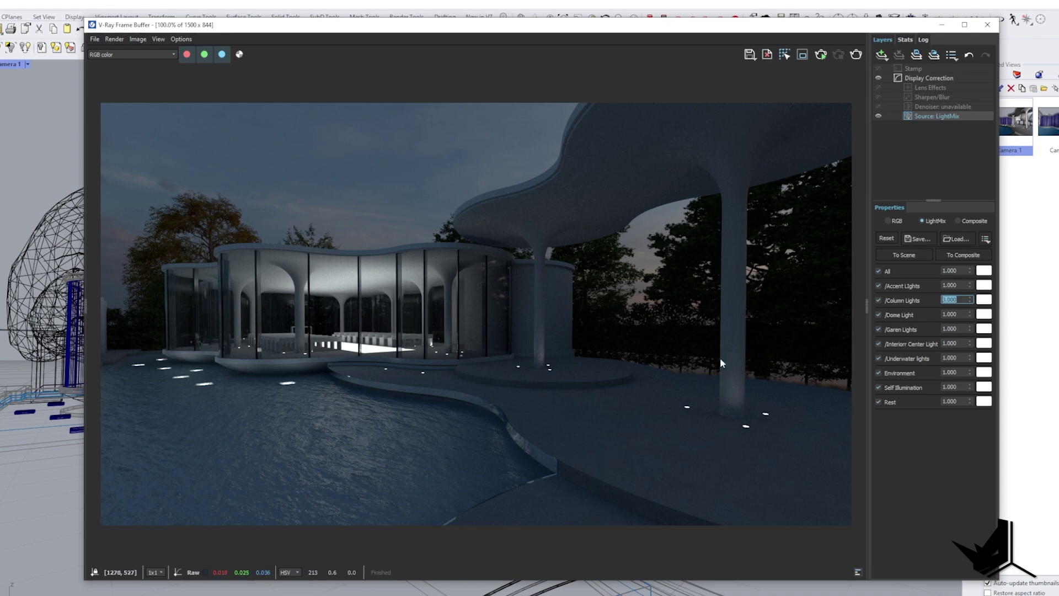
# Step: Set the LightMix multipliers to 5 for the Column Lights and 7 for the Dome Light after trying 10
pyautogui.write('5')
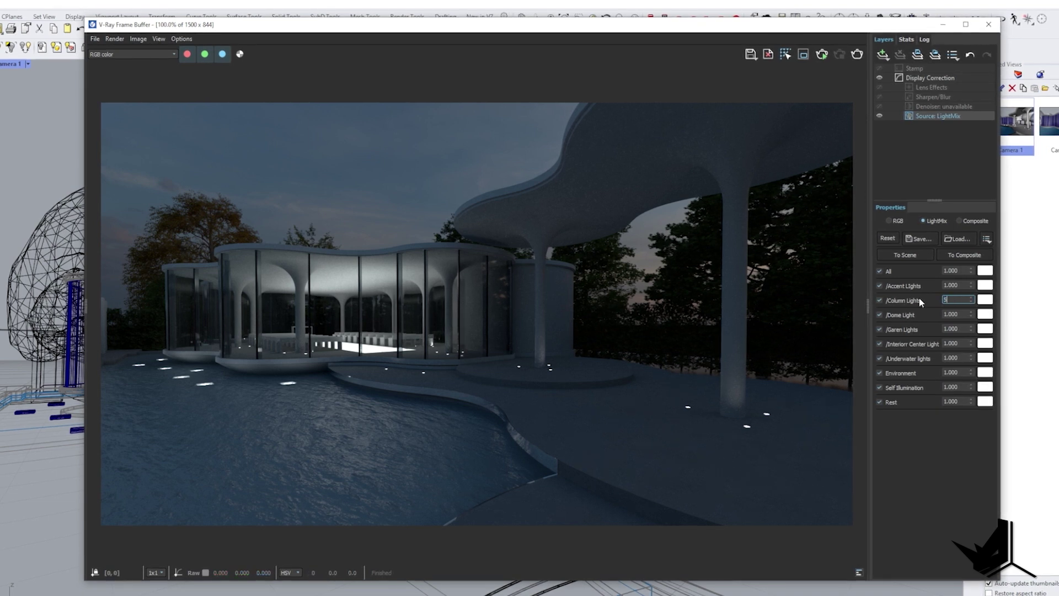
pyautogui.press('Return')
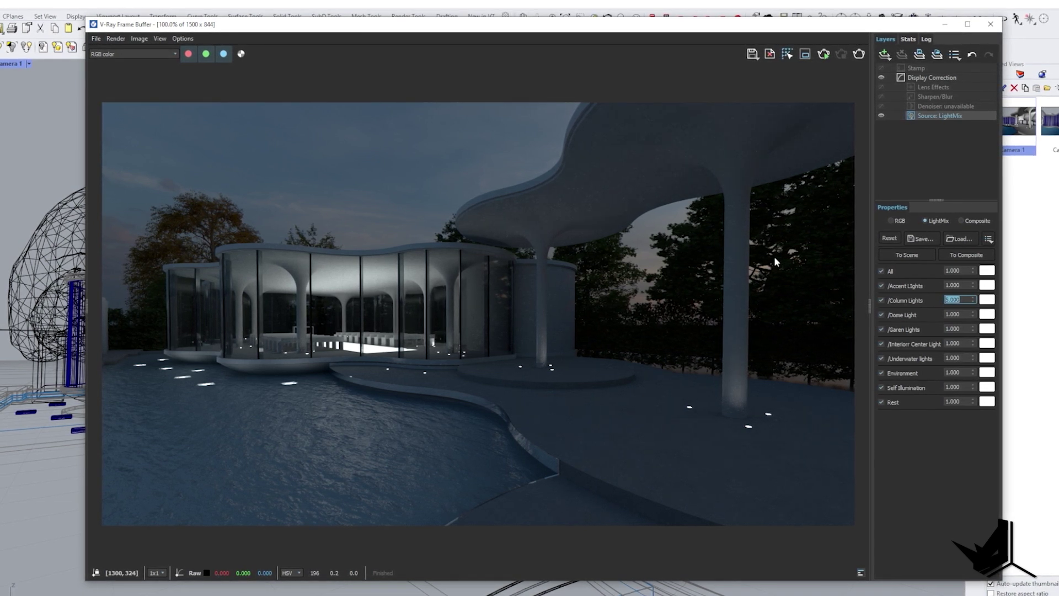
pyautogui.moveTo(963, 315); pyautogui.dragTo(939, 315)
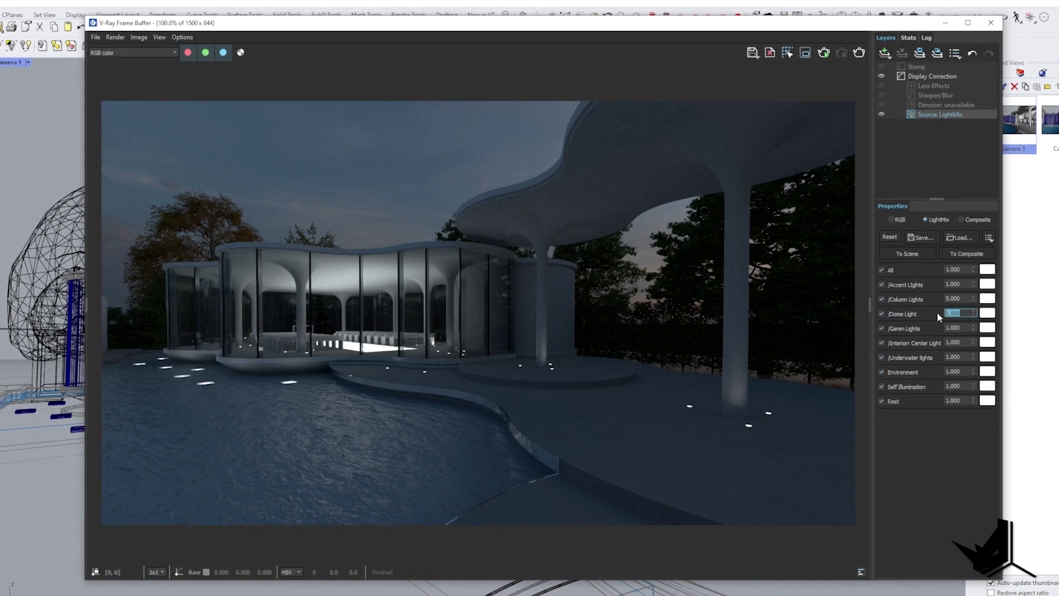
pyautogui.write('10')
pyautogui.press('Return')
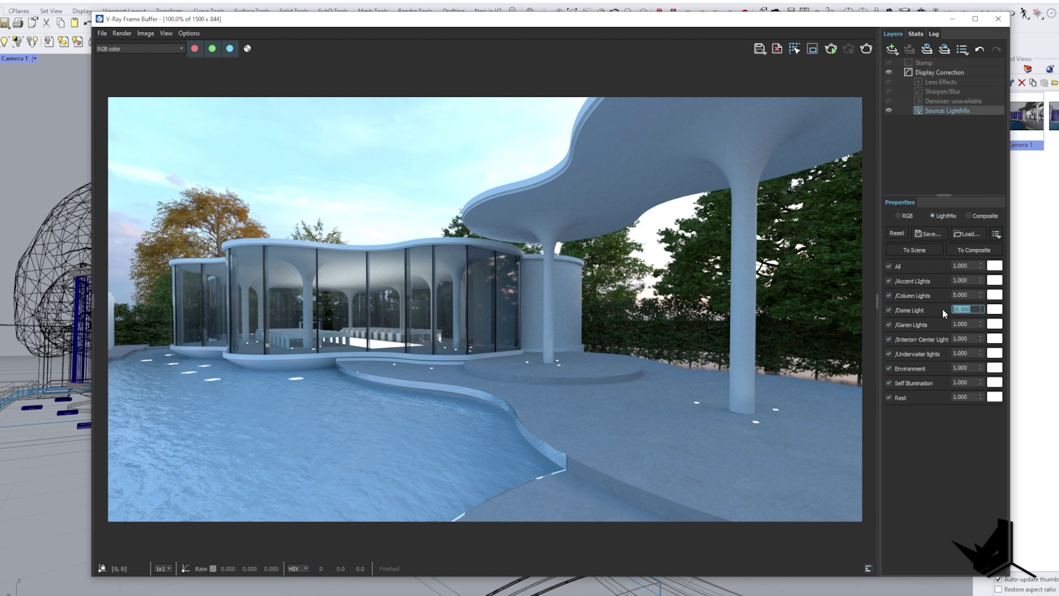
pyautogui.write('7')
pyautogui.press('Return')
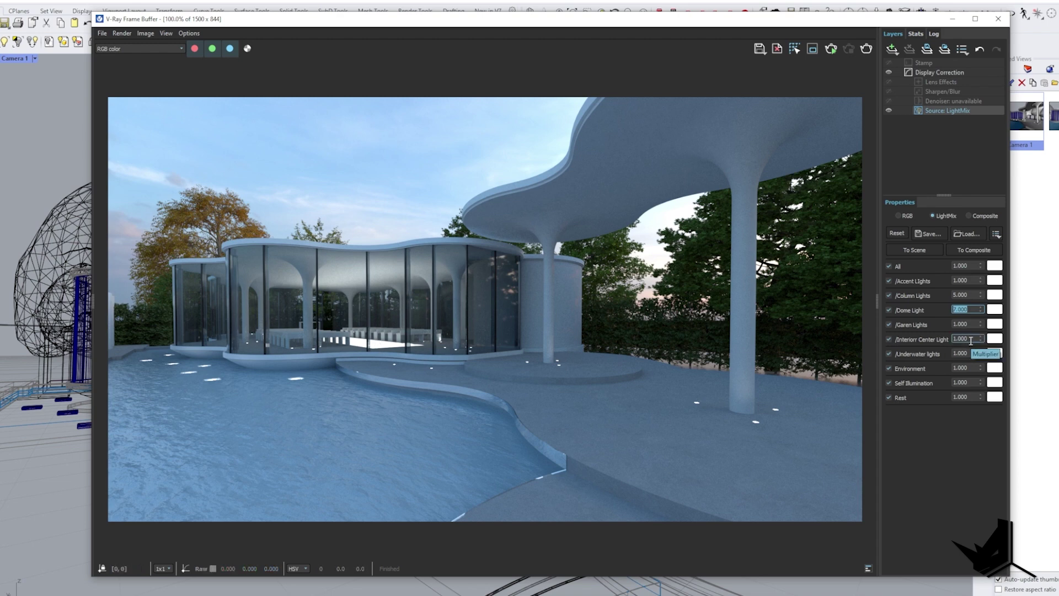
# Step: Set the Interior Center Light multiplier in the LightMix to 0.5 and tint it with the recent warm orange (1.000, 0.722, 0.448)
pyautogui.moveTo(974, 340); pyautogui.dragTo(947, 340)
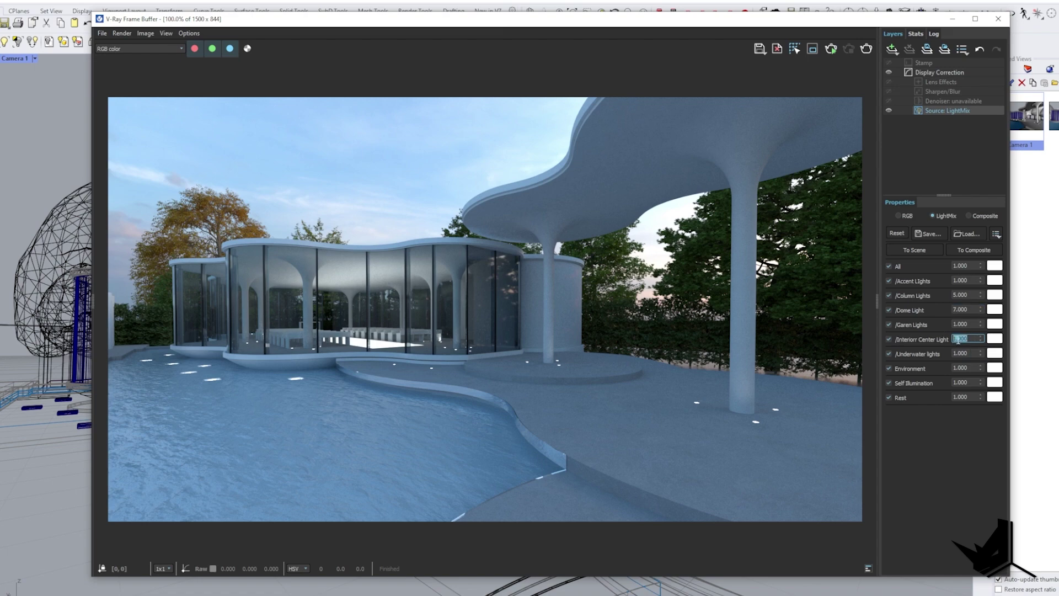
pyautogui.write('0.5')
pyautogui.press('Return')
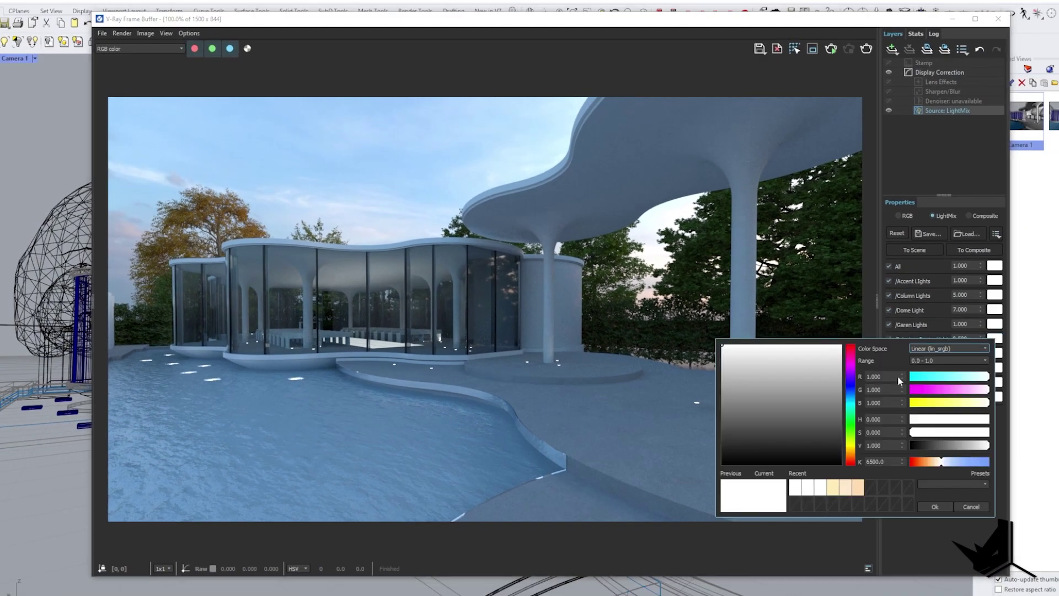
pyautogui.click(834, 490)
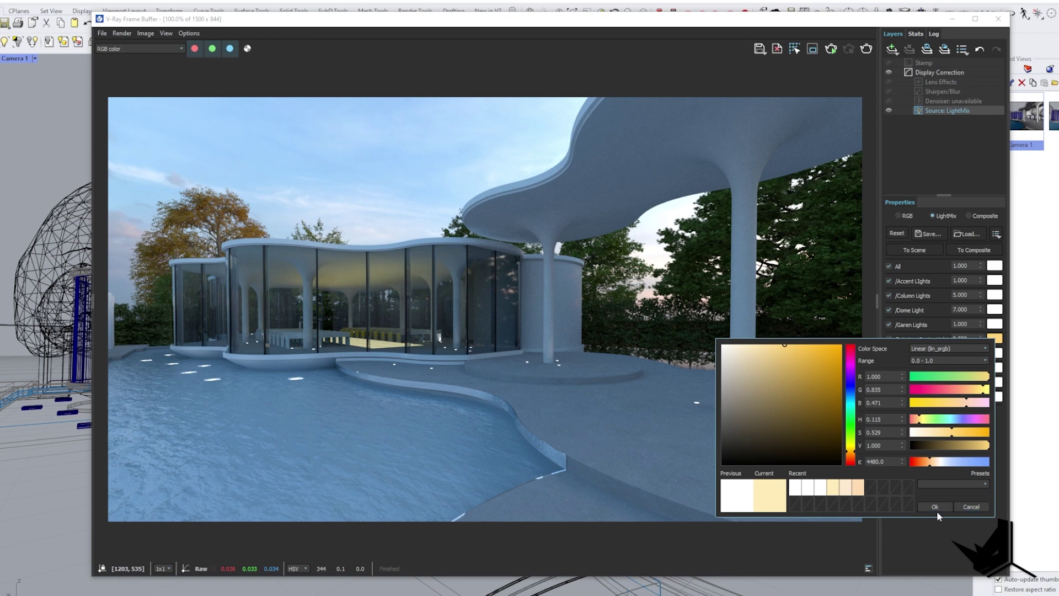
pyautogui.click(847, 489)
pyautogui.click(862, 492)
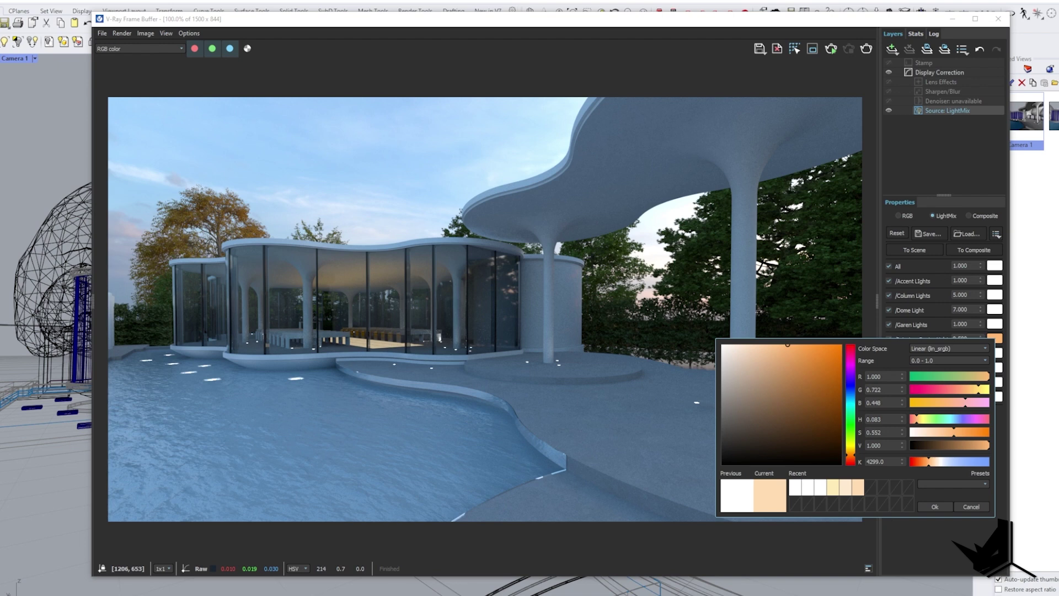
pyautogui.click(935, 506)
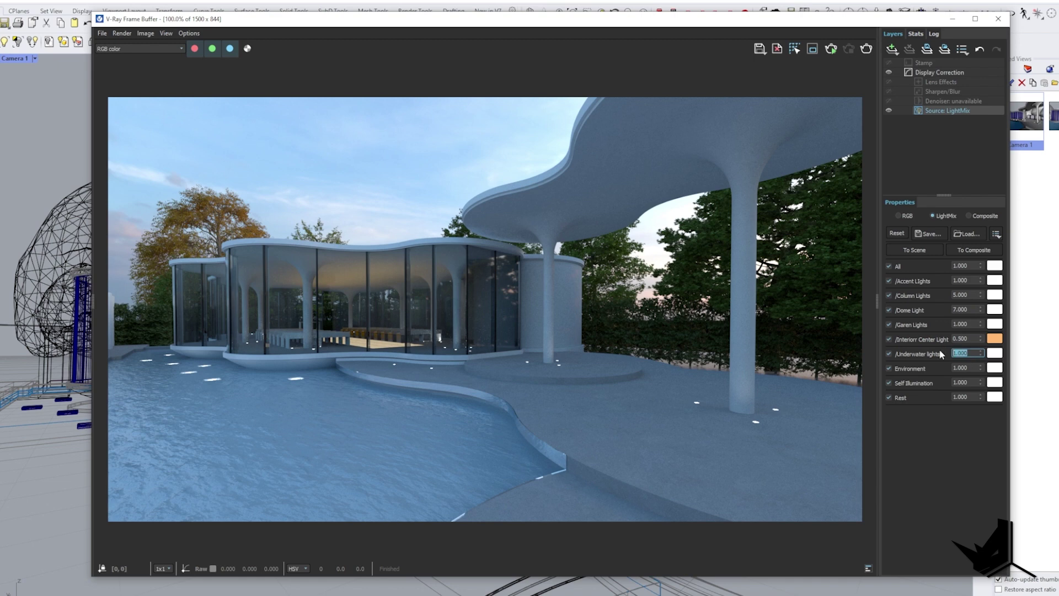
# Step: Set the Underwater lights multiplier to 3.5 and tint them with the recent pale yellow (1.000, 0.835, 0.471)
pyautogui.write('3.5')
pyautogui.press('Return')
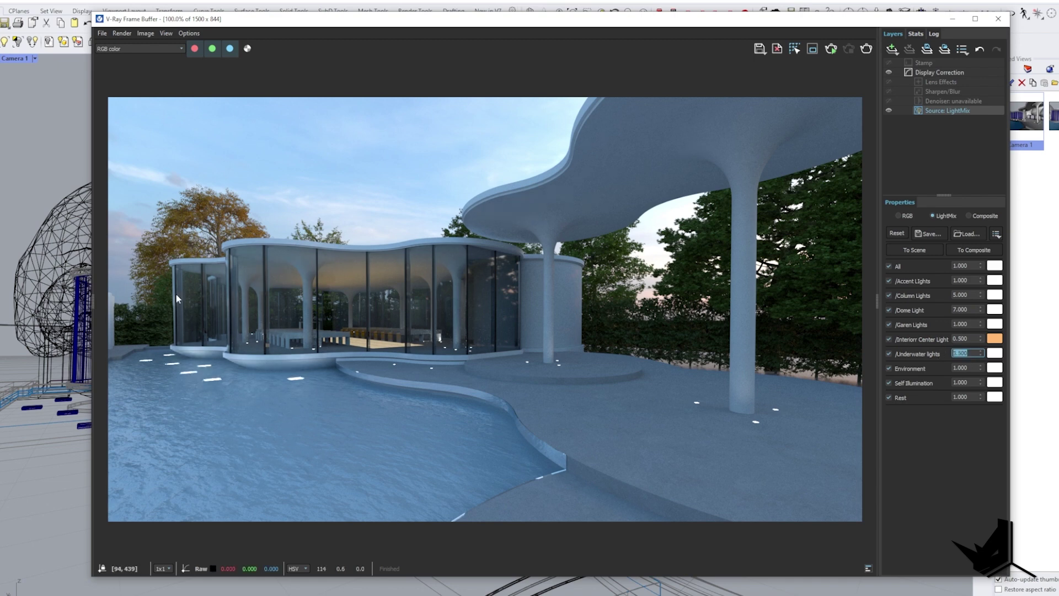
pyautogui.click(998, 357)
pyautogui.click(997, 356)
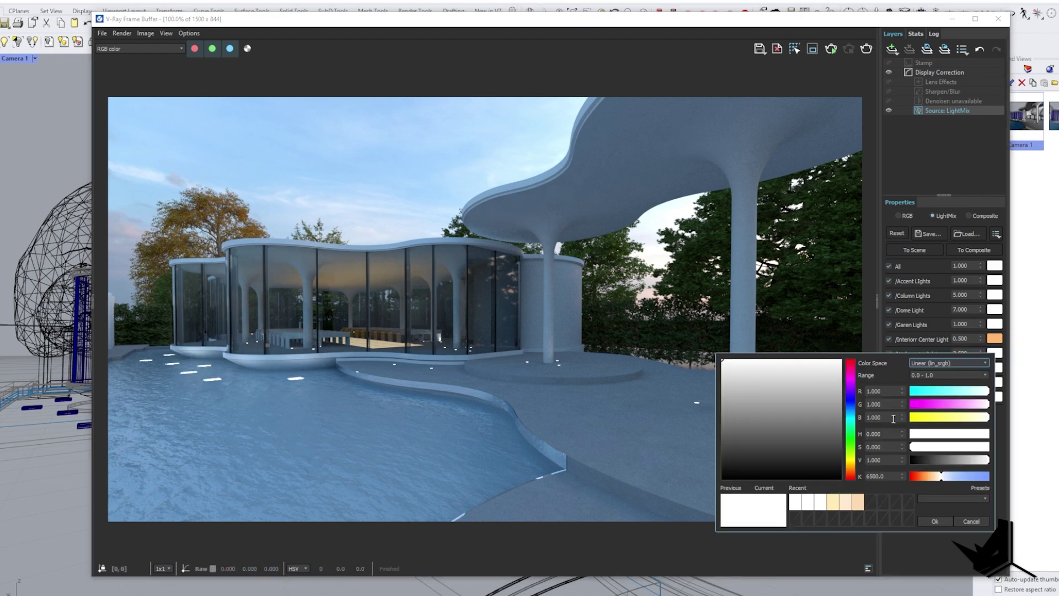
pyautogui.click(835, 503)
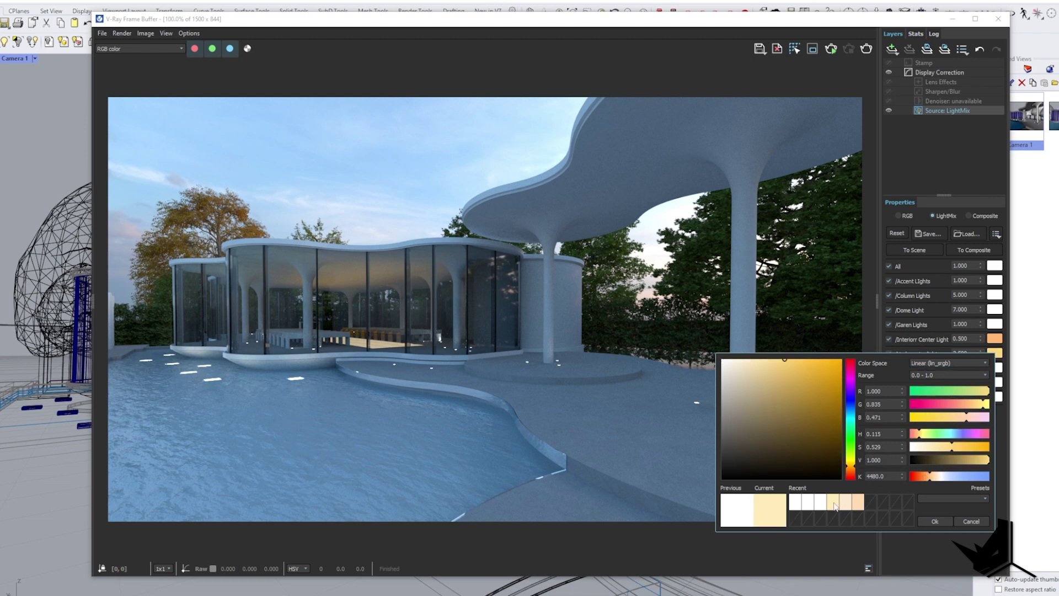
pyautogui.click(935, 521)
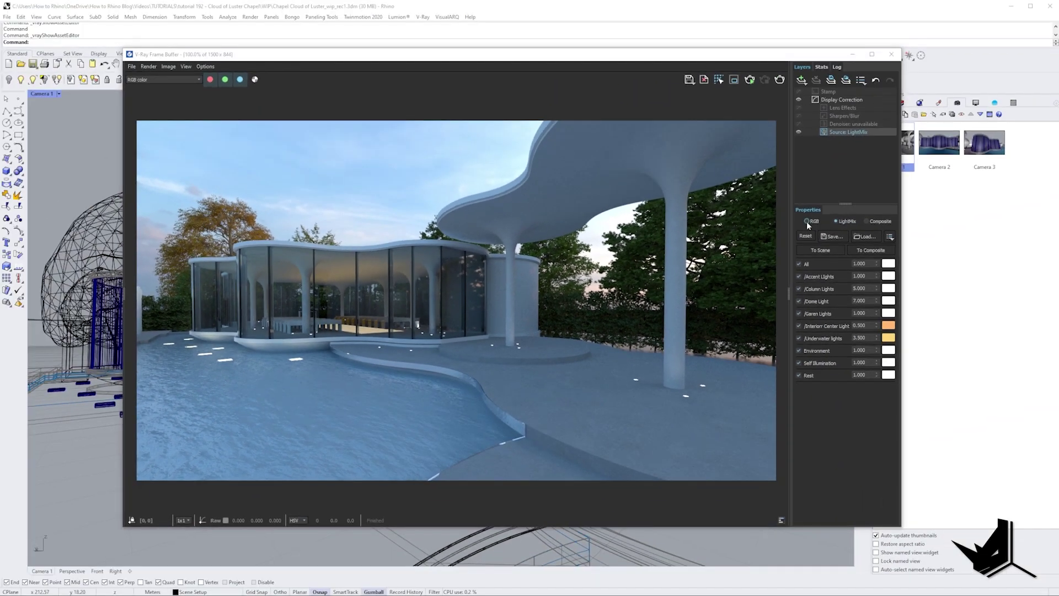
# Step: Compare the original RGB render with the LightMix result, and lower the Display Correction exposure to about -0.153
pyautogui.click(808, 221)
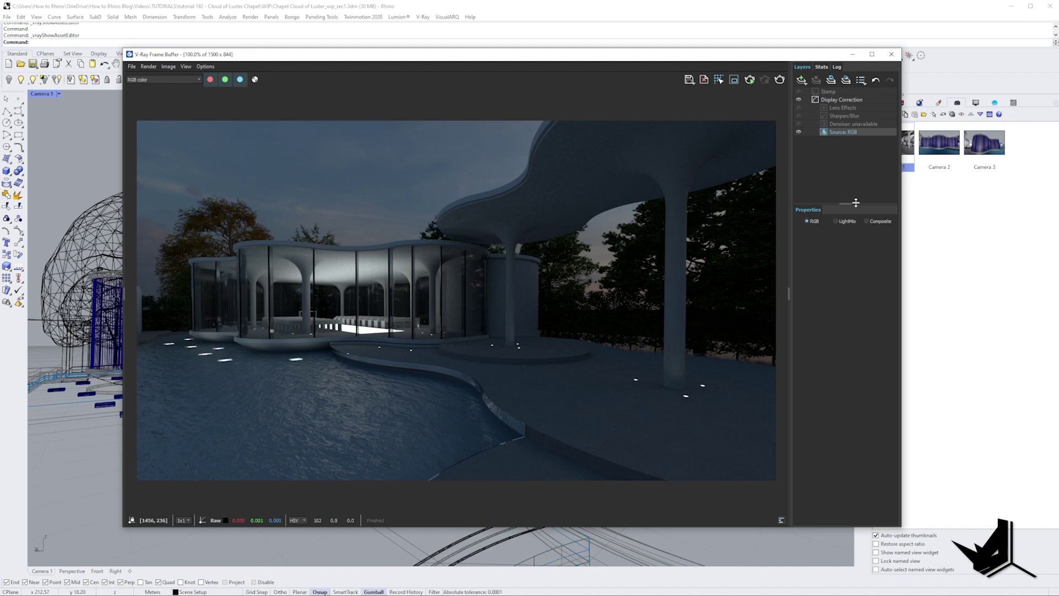
pyautogui.click(835, 221)
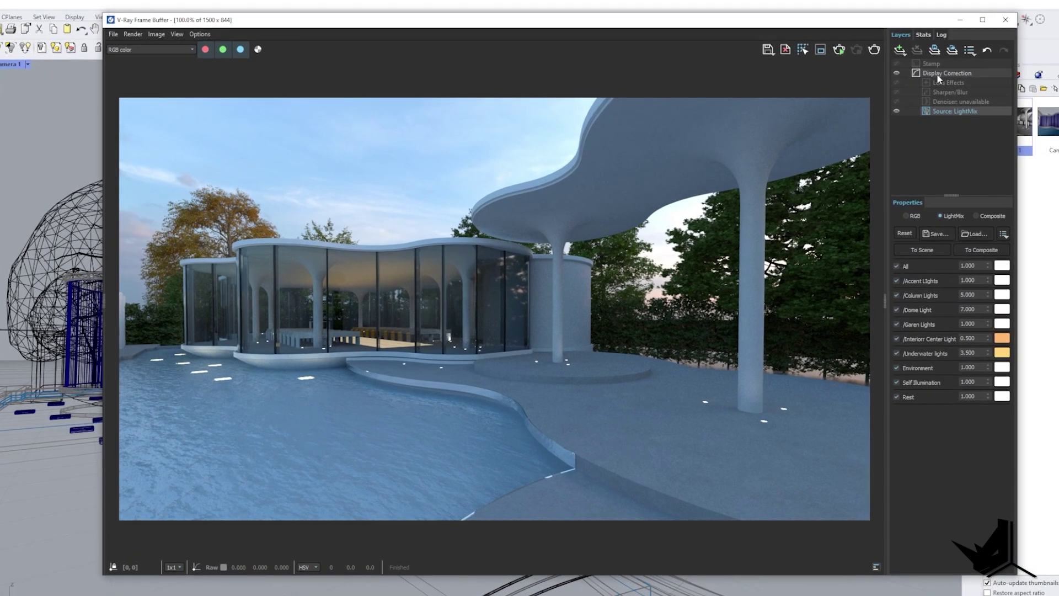
pyautogui.click(939, 75)
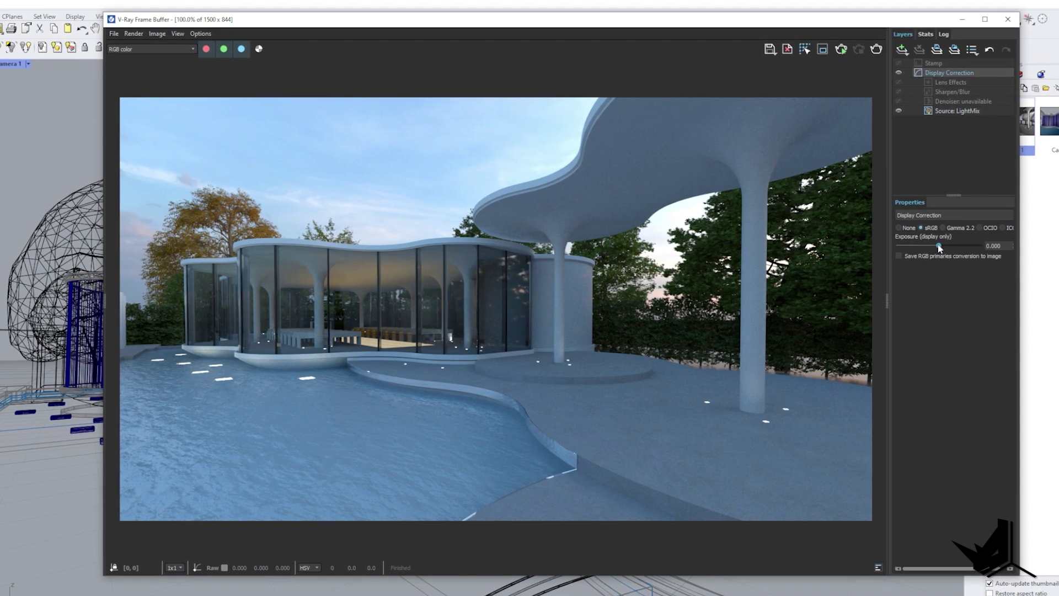
pyautogui.moveTo(938, 246); pyautogui.dragTo(937, 247)
# Step: Add a Curves layer under Display Correction and widen the layer settings area to enlarge the curve graph
pyautogui.rightClick(932, 74)
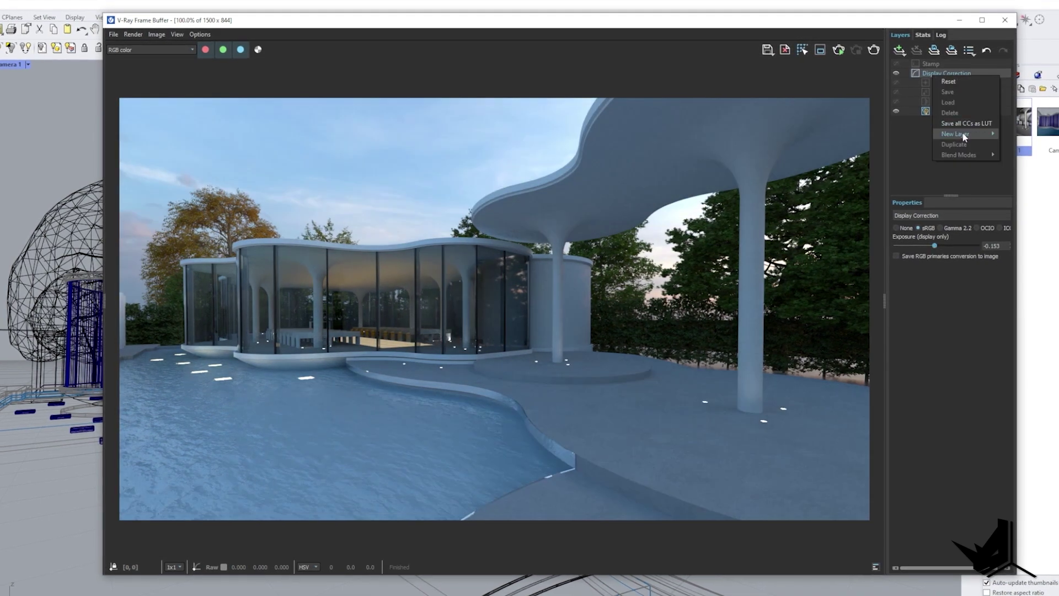
pyautogui.moveTo(965, 132)
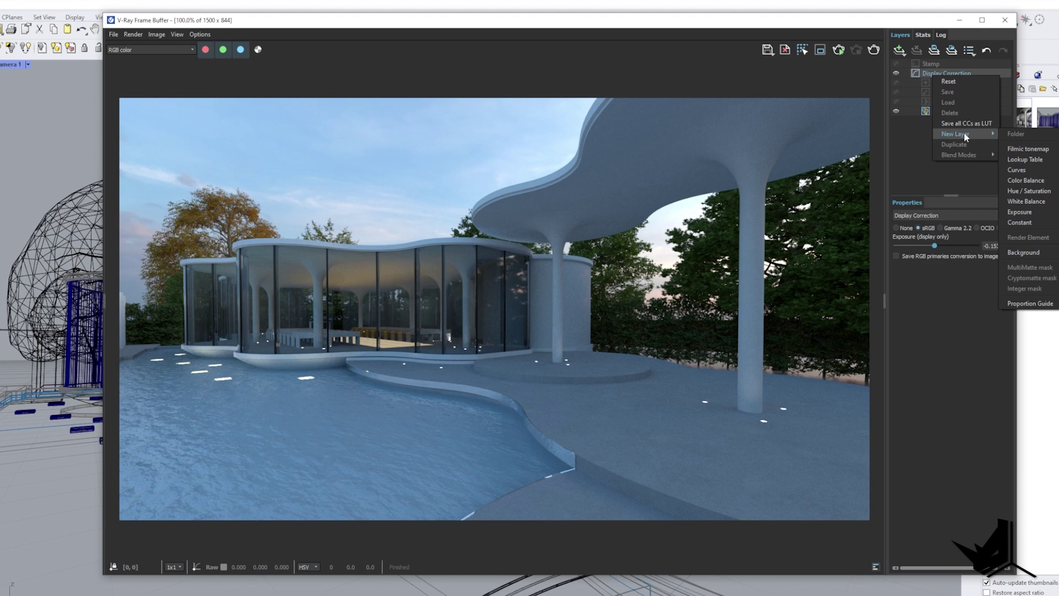
pyautogui.click(1027, 171)
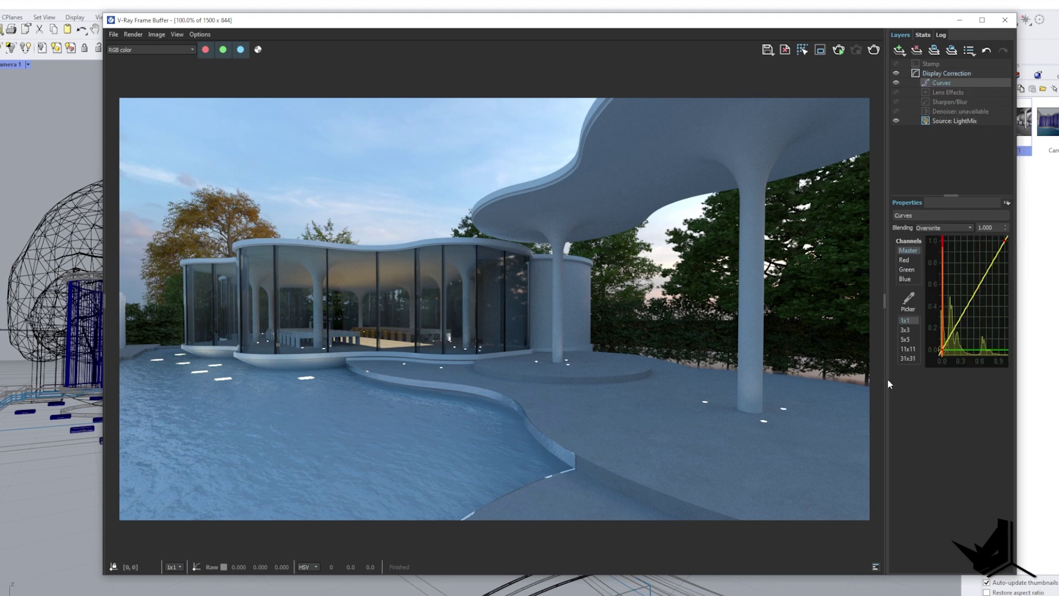
pyautogui.moveTo(885, 380); pyautogui.dragTo(695, 374)
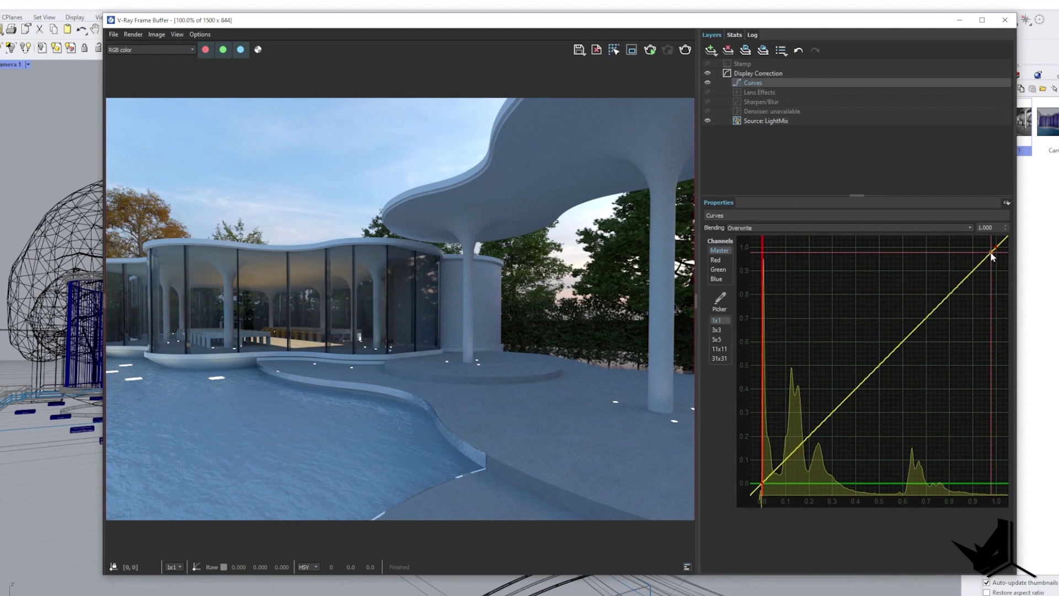
# Step: Shape the master curve to brighten the midtones and highlights while slightly darkening the shadows
pyautogui.moveTo(995, 246)
pyautogui.mouseDown()
pyautogui.moveTo(977, 244)
pyautogui.moveTo(969, 258)
pyautogui.moveTo(983, 256)
pyautogui.mouseUp()
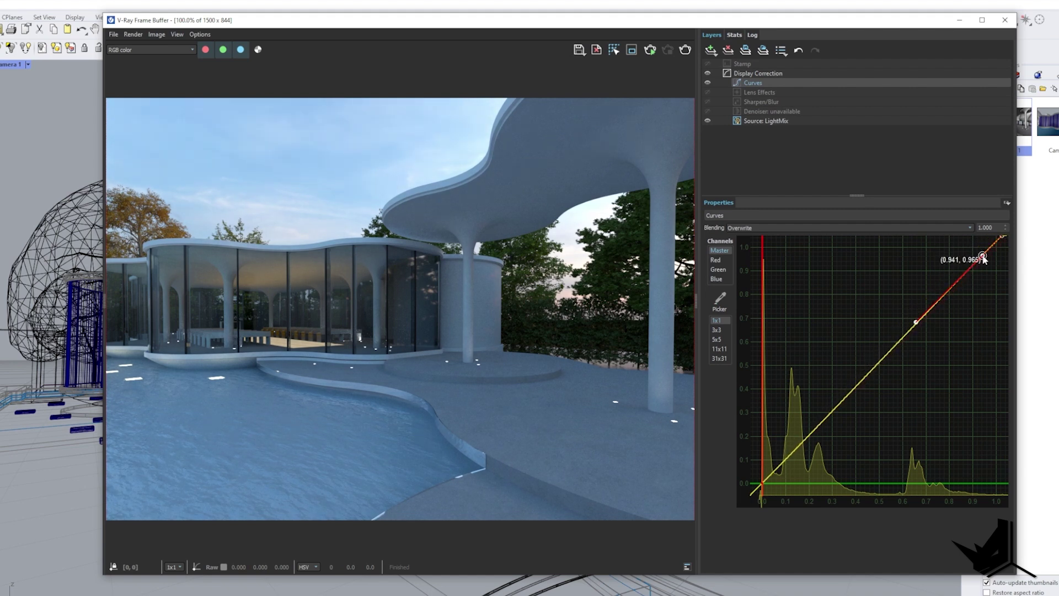
pyautogui.moveTo(915, 324); pyautogui.dragTo(894, 286)
pyautogui.click(762, 484)
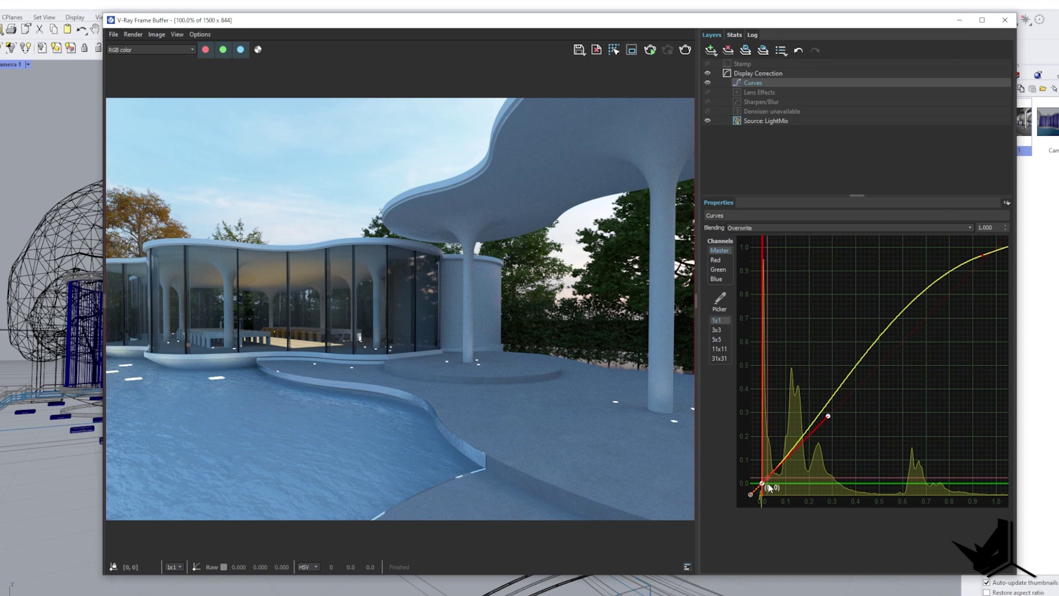
pyautogui.moveTo(829, 417)
pyautogui.mouseDown()
pyautogui.moveTo(846, 431)
pyautogui.moveTo(840, 423)
pyautogui.mouseUp()
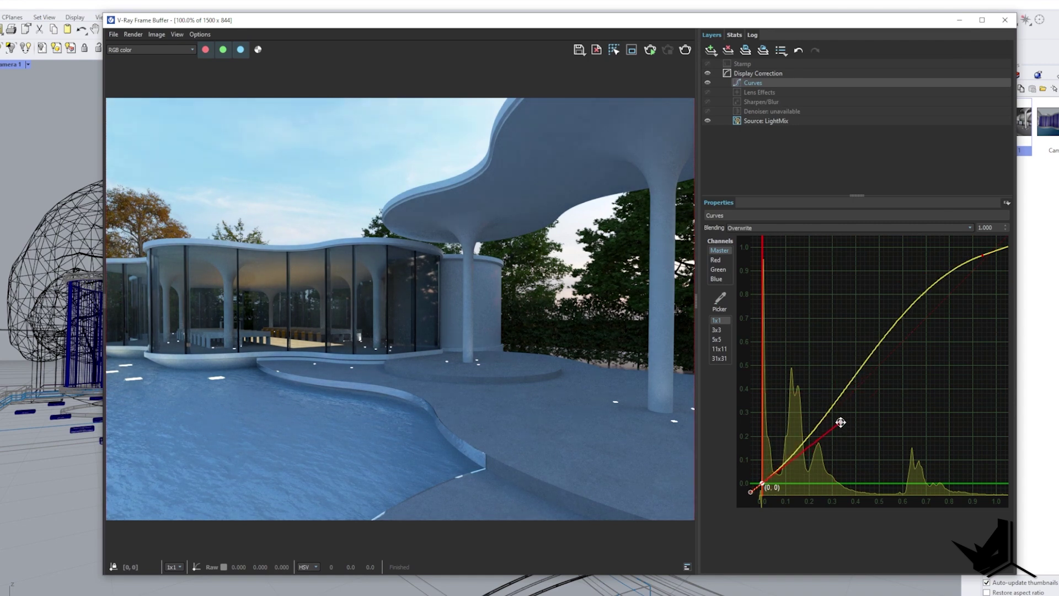
# Step: Compare the whole render with the Curves layer hidden and shown
pyautogui.scroll(-1, 424, 354)
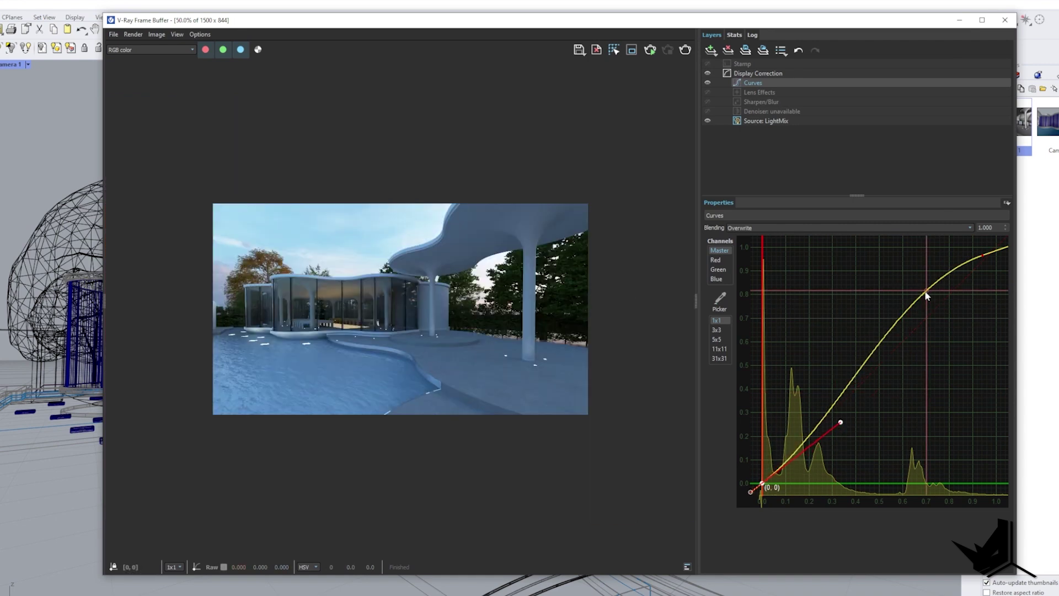
pyautogui.click(803, 156)
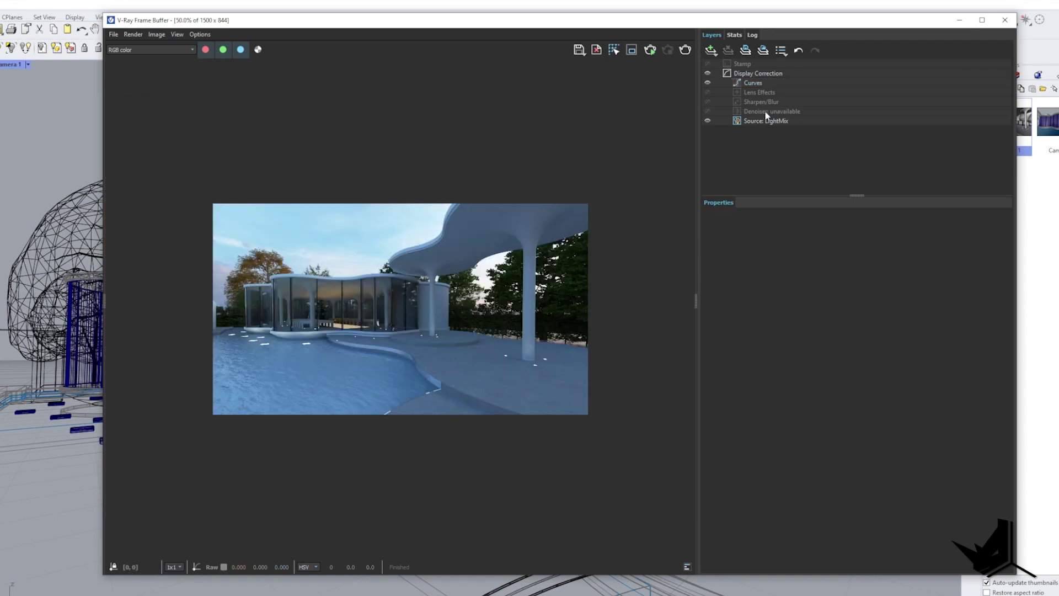
pyautogui.click(707, 83)
pyautogui.click(707, 83)
pyautogui.click(708, 83)
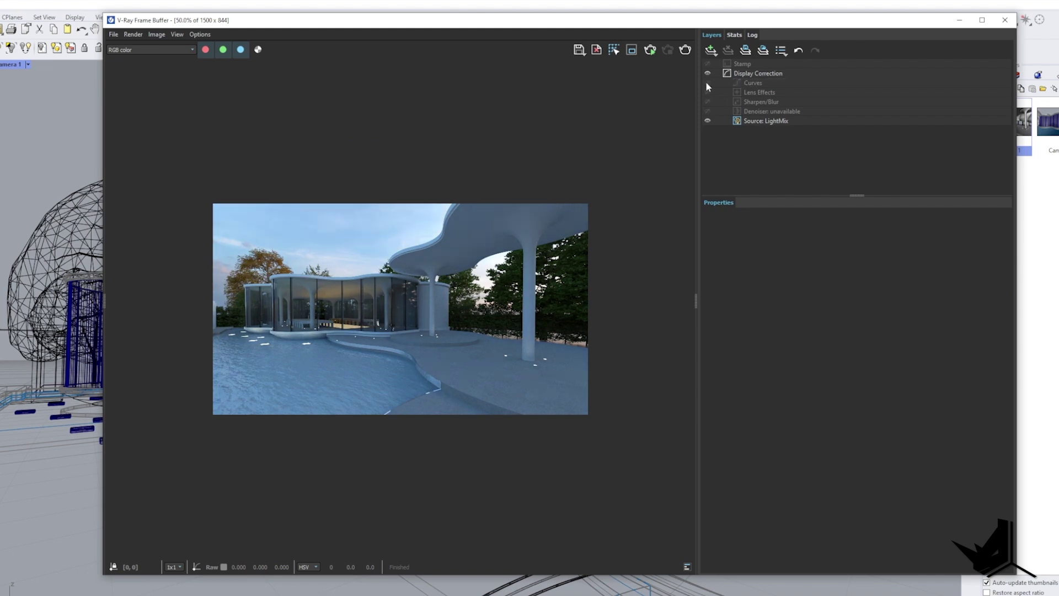
pyautogui.click(707, 83)
# Step: Set the blending amount of the Curves layer to 0.3
pyautogui.click(760, 82)
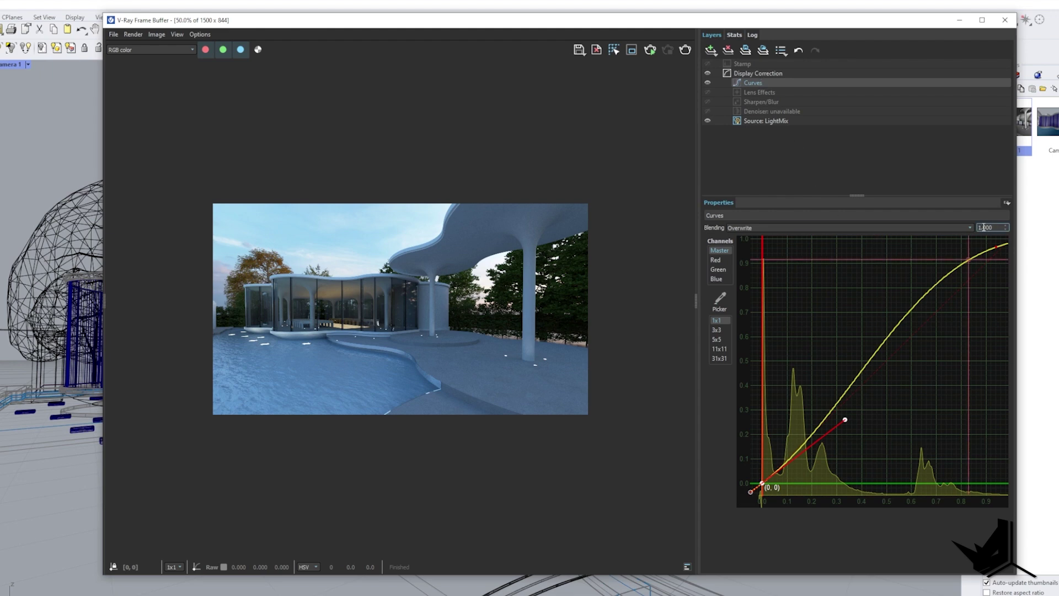
pyautogui.moveTo(995, 228); pyautogui.dragTo(967, 228)
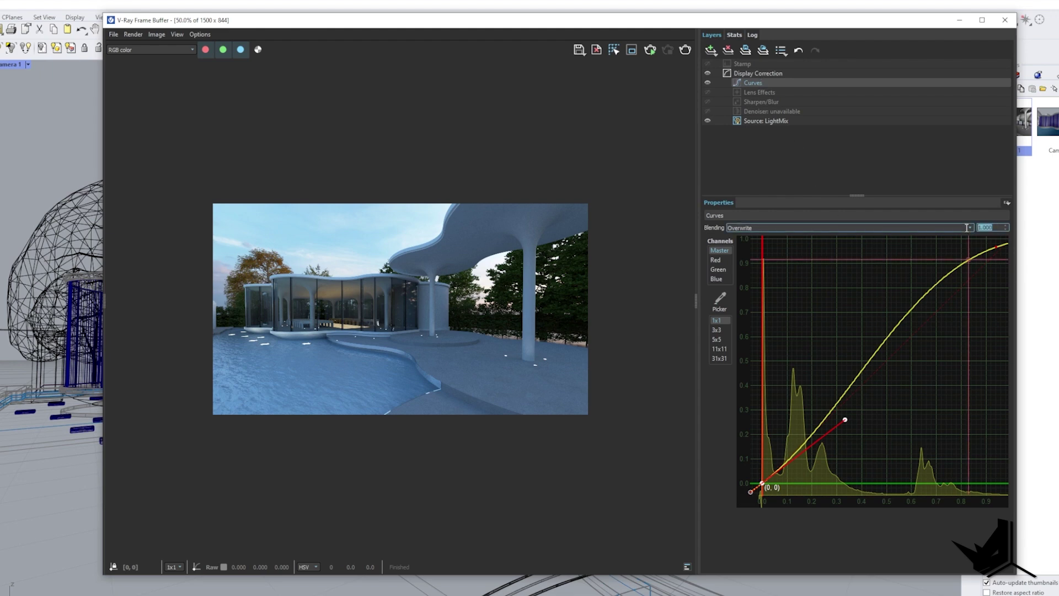
pyautogui.write('0.3')
pyautogui.press('Return')
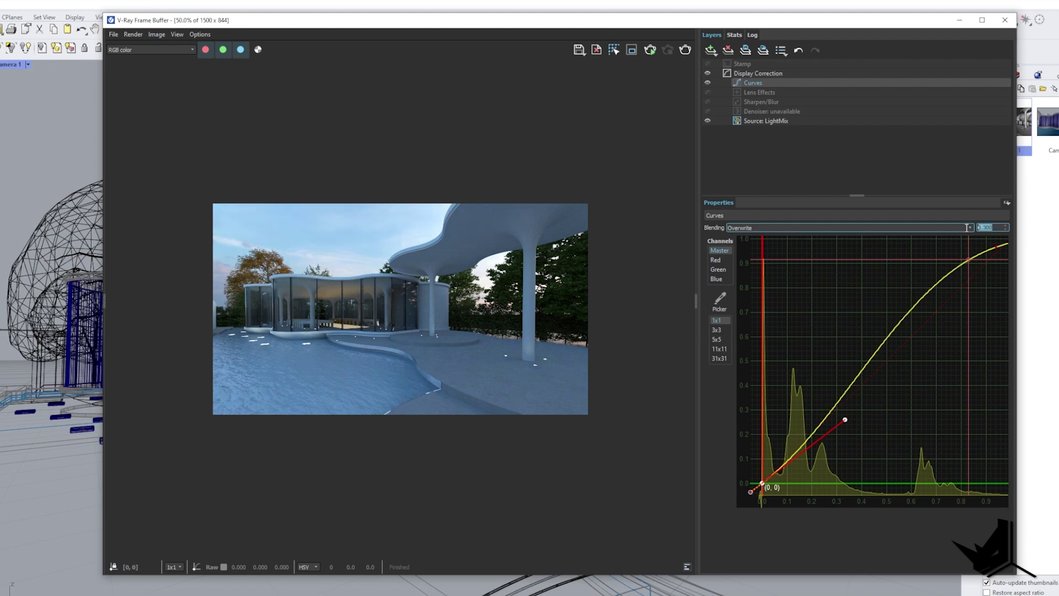
pyautogui.click(809, 150)
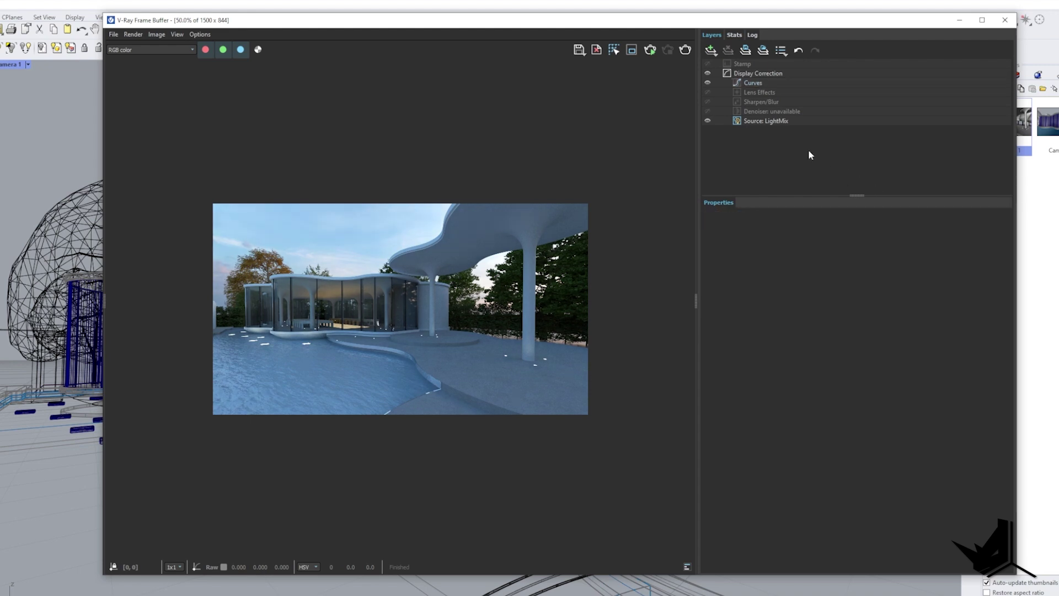
# Step: Add a Color Balance layer with Cyan-Red at 0.044, Magenta-Green at 0.028 and Yellow-Blue at -0.066
pyautogui.rightClick(757, 71)
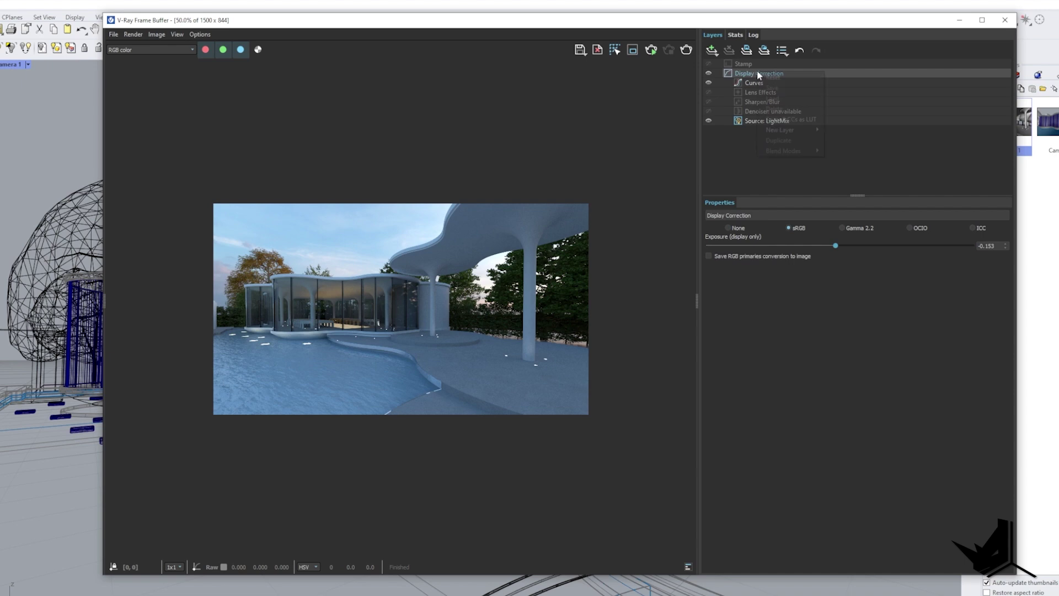
pyautogui.moveTo(797, 130)
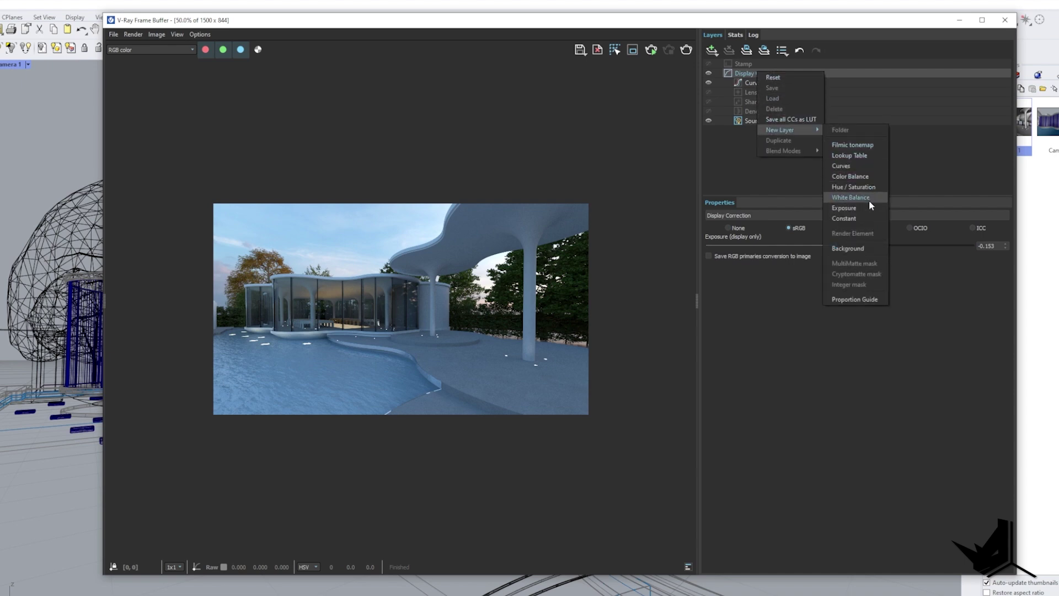
pyautogui.click(853, 176)
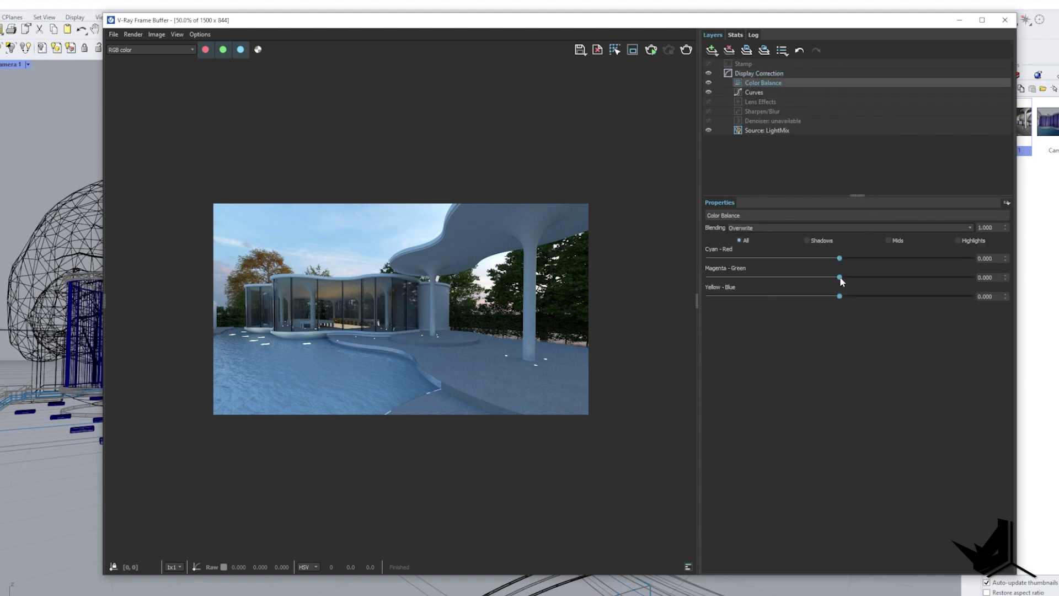
pyautogui.moveTo(841, 278); pyautogui.dragTo(843, 277)
pyautogui.scroll(1, 418, 324)
pyautogui.scroll(-1, 444, 320)
# Step: Examine the color-corrected render enlarged, and compare its RGB source with the LightMix source
pyautogui.moveTo(103, 14); pyautogui.dragTo(16, 0)
pyautogui.scroll(1, 307, 281)
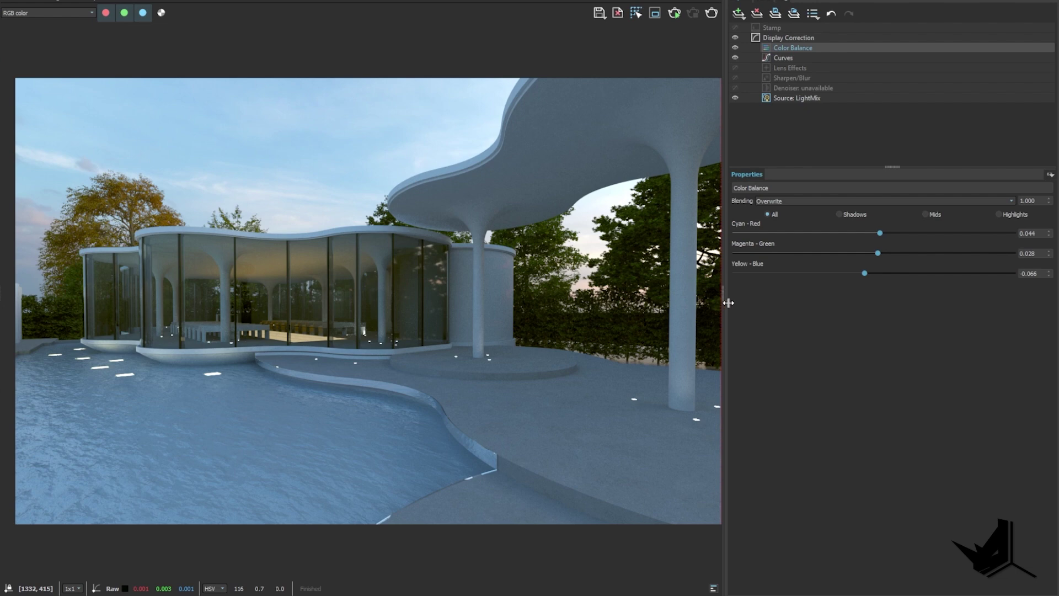
pyautogui.moveTo(729, 303); pyautogui.dragTo(1013, 331)
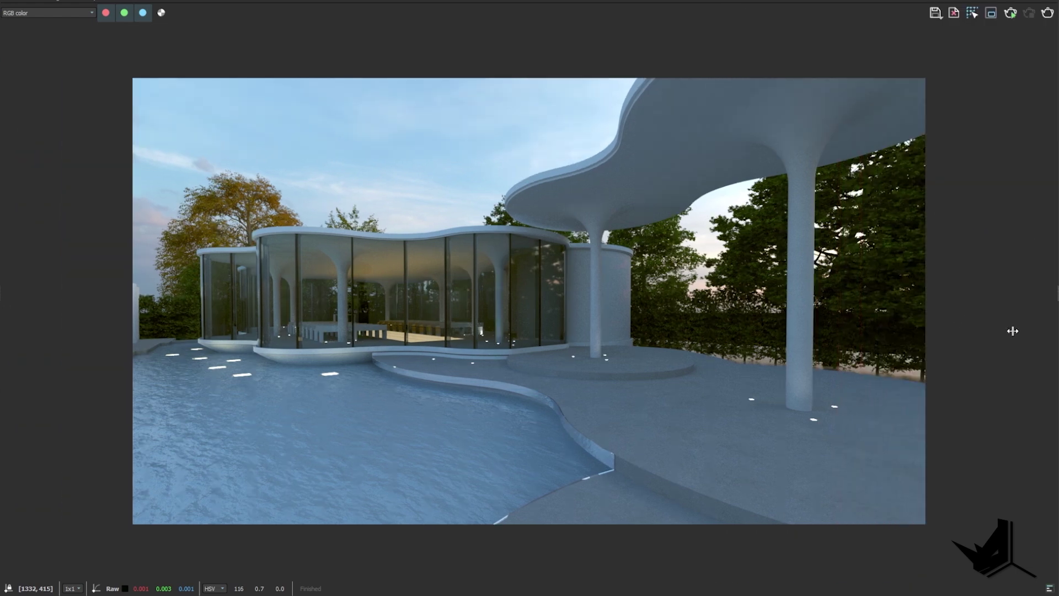
pyautogui.scroll(-1, 622, 335)
pyautogui.scroll(1, 650, 321)
pyautogui.moveTo(1057, 299); pyautogui.dragTo(924, 298)
pyautogui.click(944, 188)
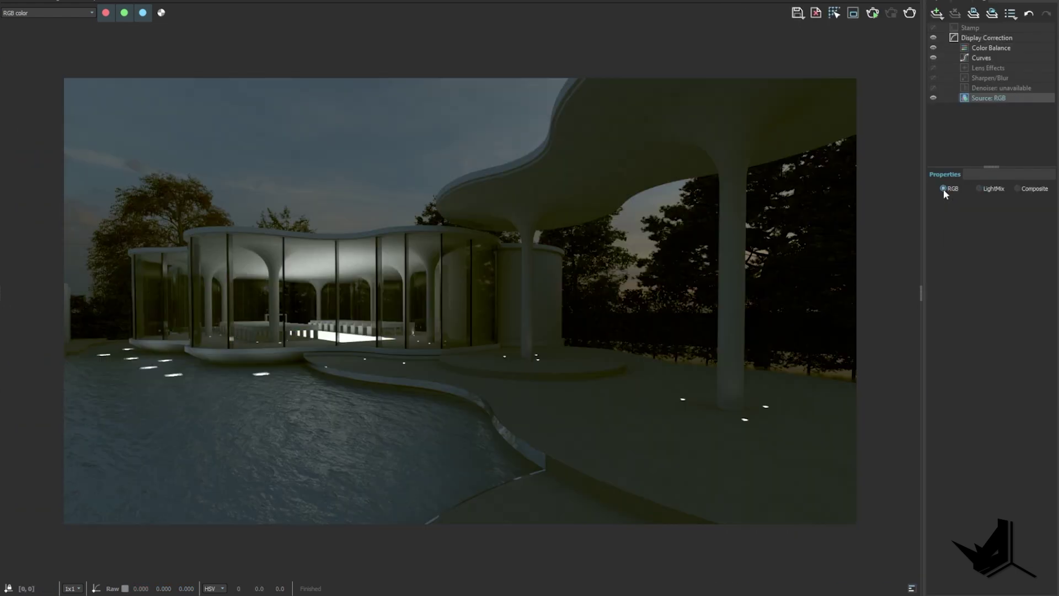
pyautogui.click(980, 188)
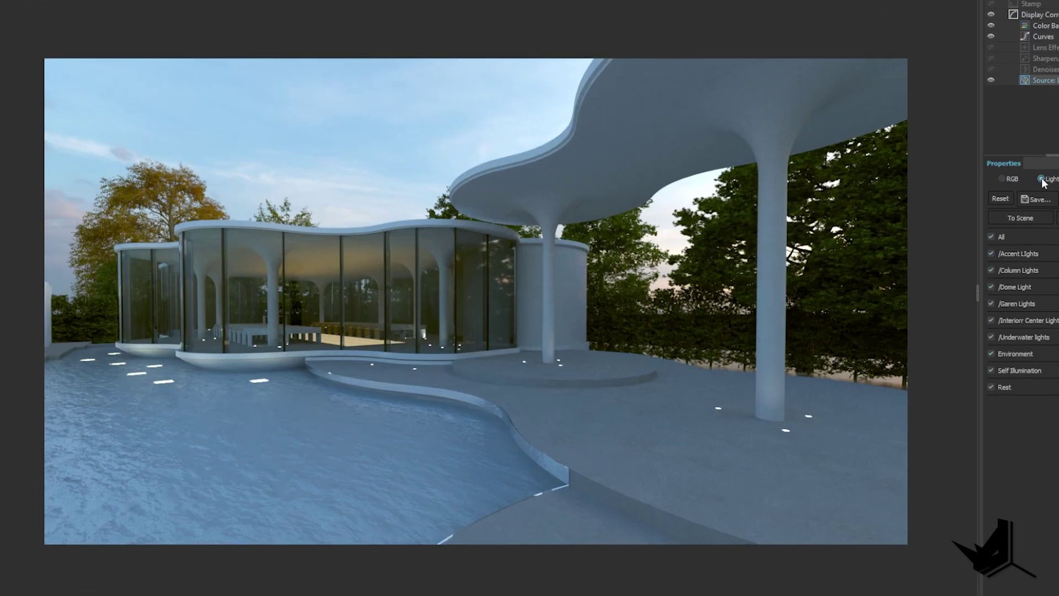